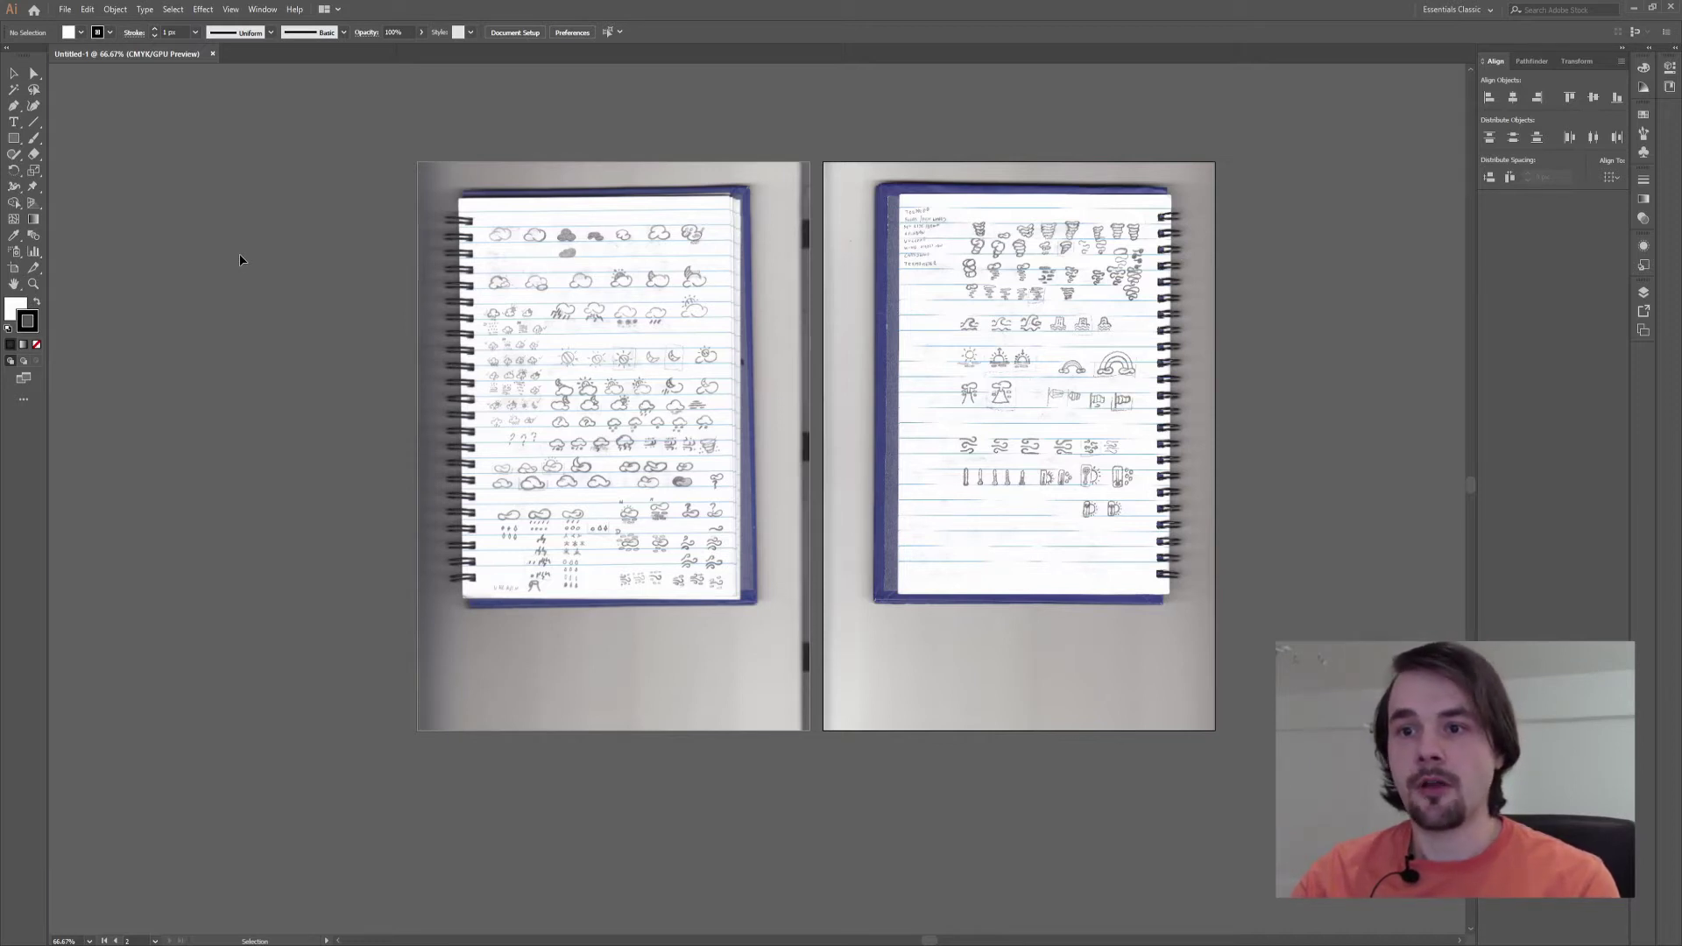
# - Create a new RGB document with 10 artboards, each 128 × 128 px
pyautogui.hotkey('ctrl', 'n')
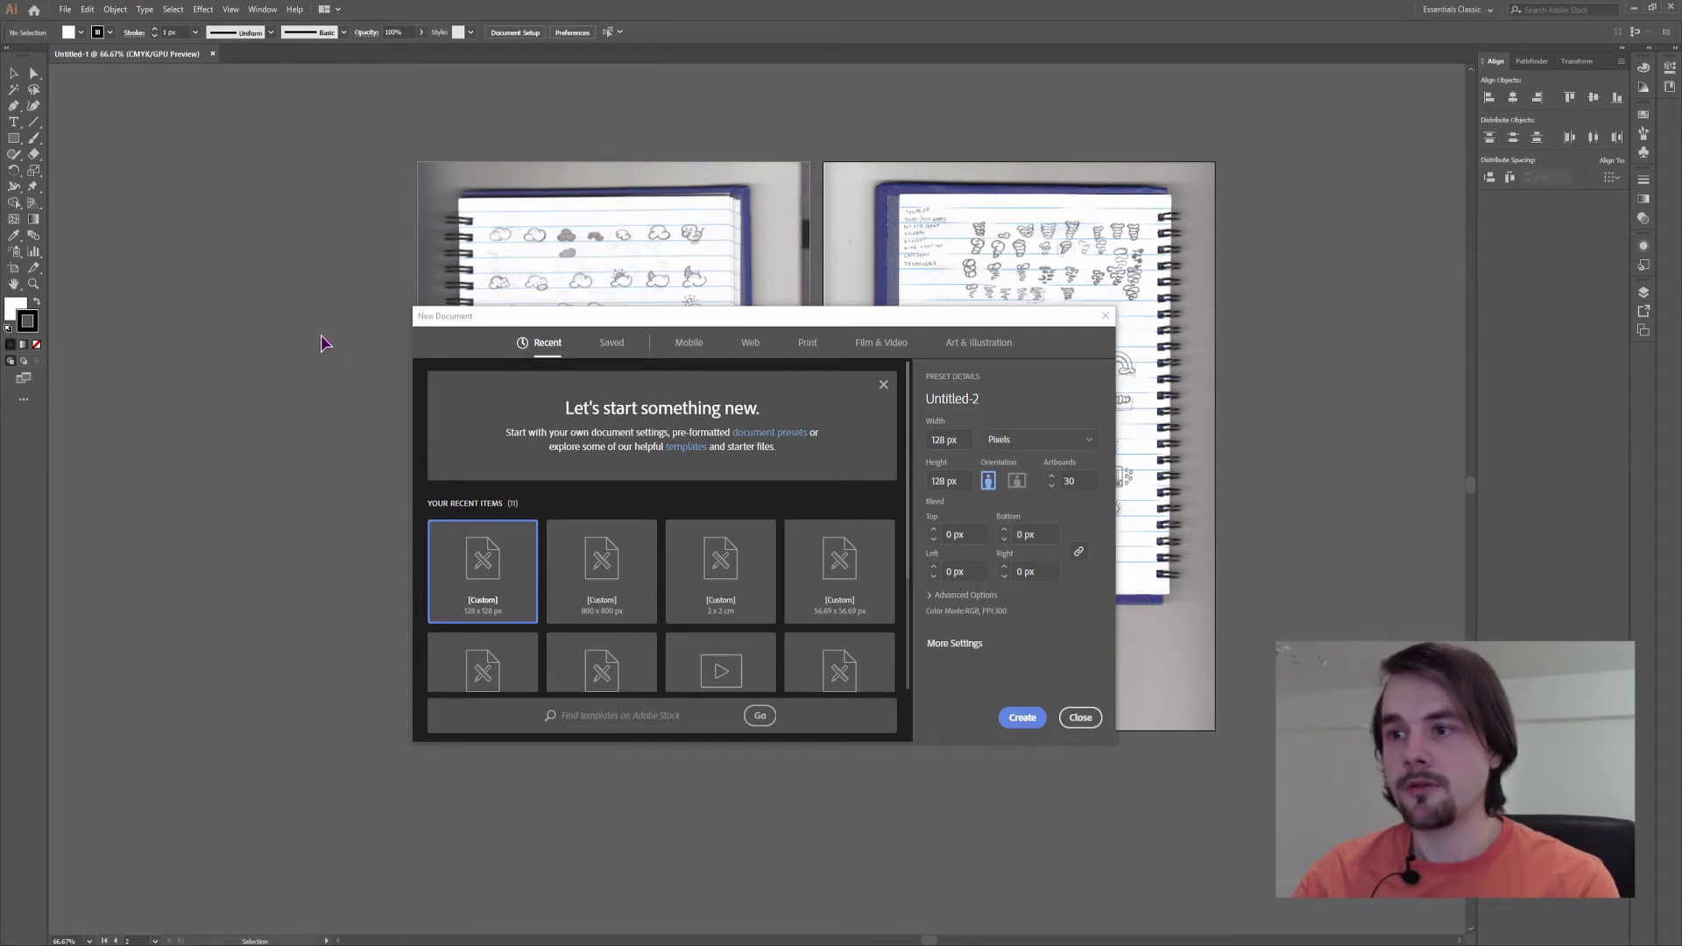
pyautogui.click(953, 643)
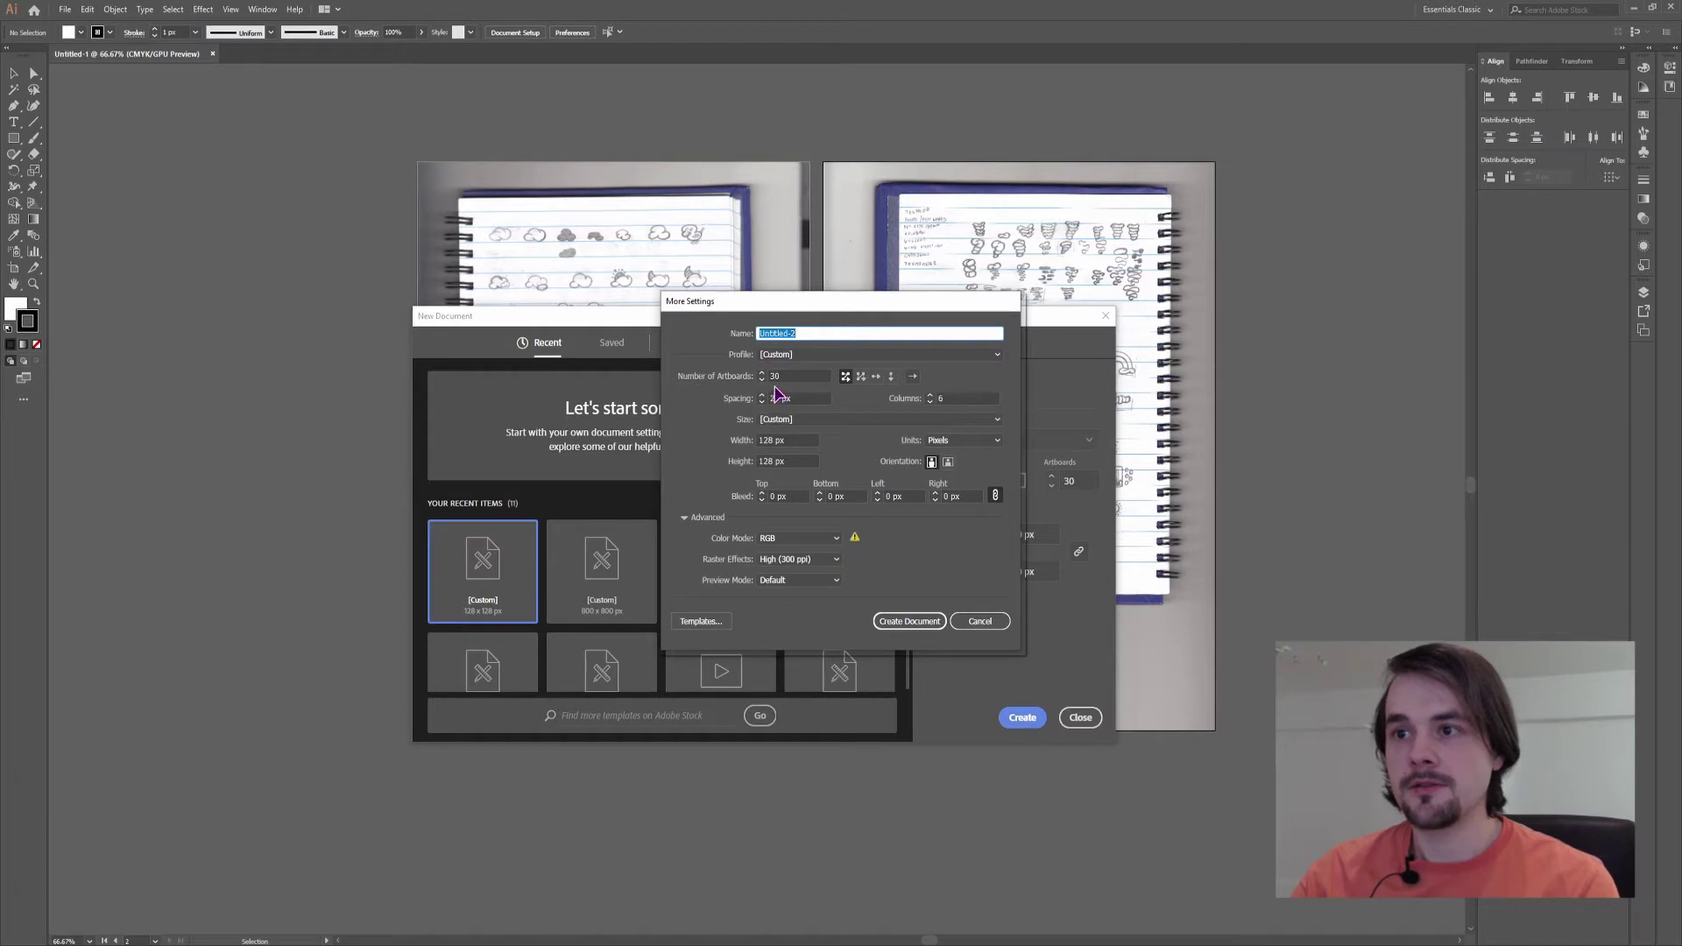
pyautogui.doubleClick(775, 375)
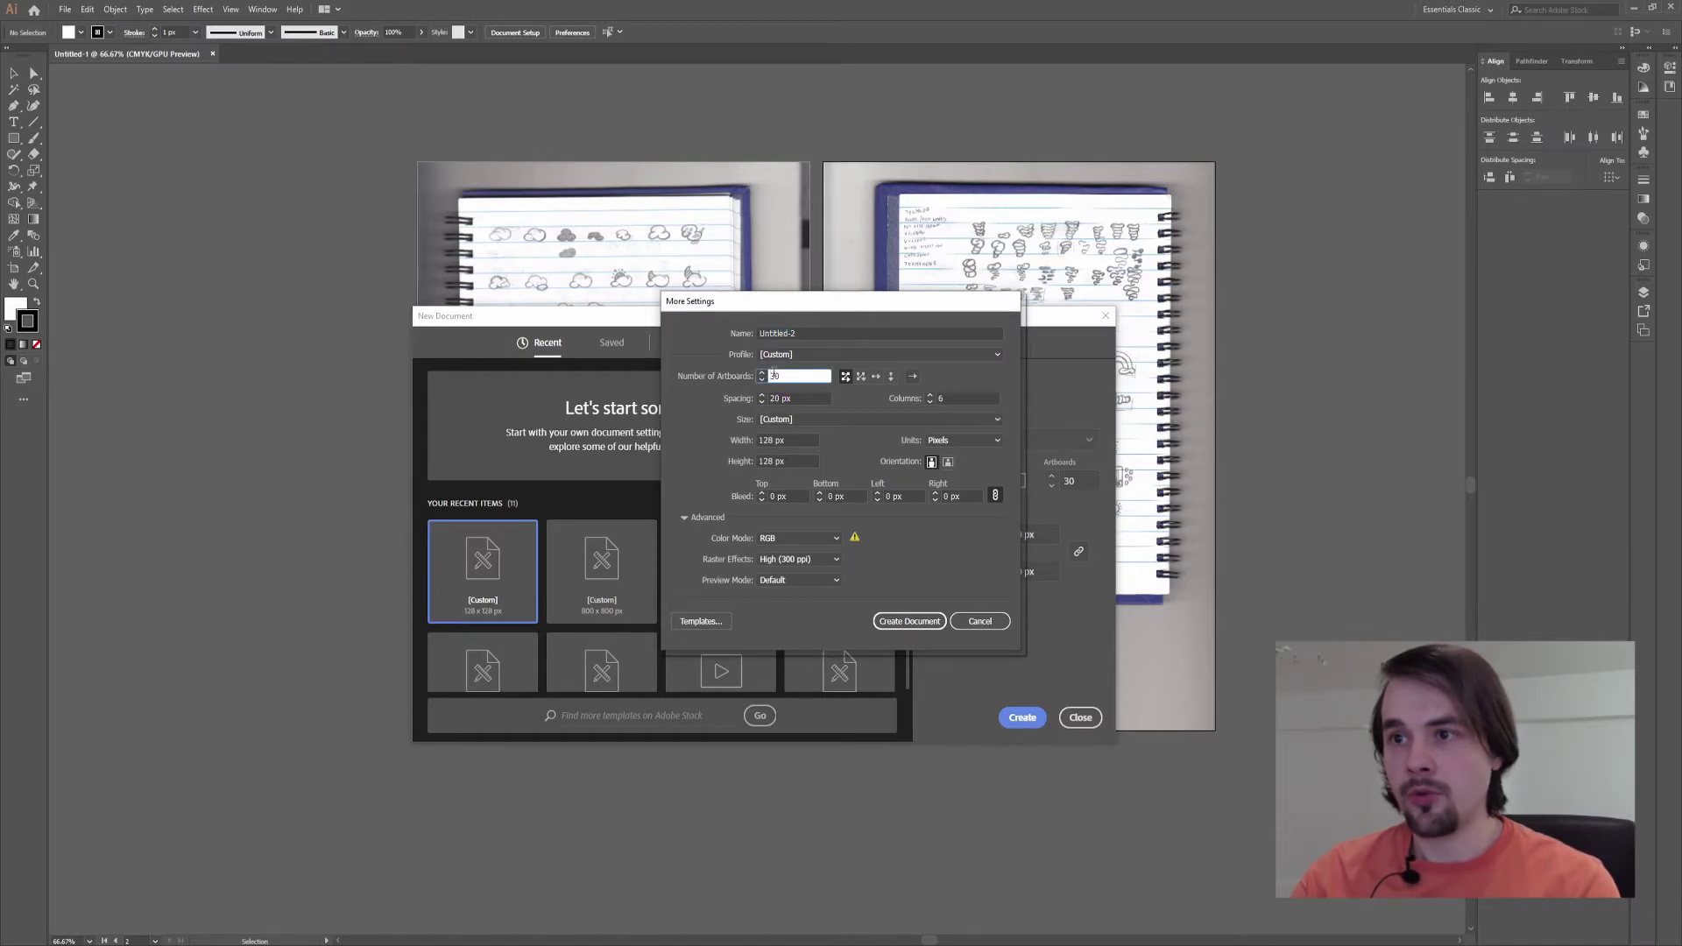
pyautogui.write('10')
pyautogui.doubleClick(963, 429)
pyautogui.click(929, 655)
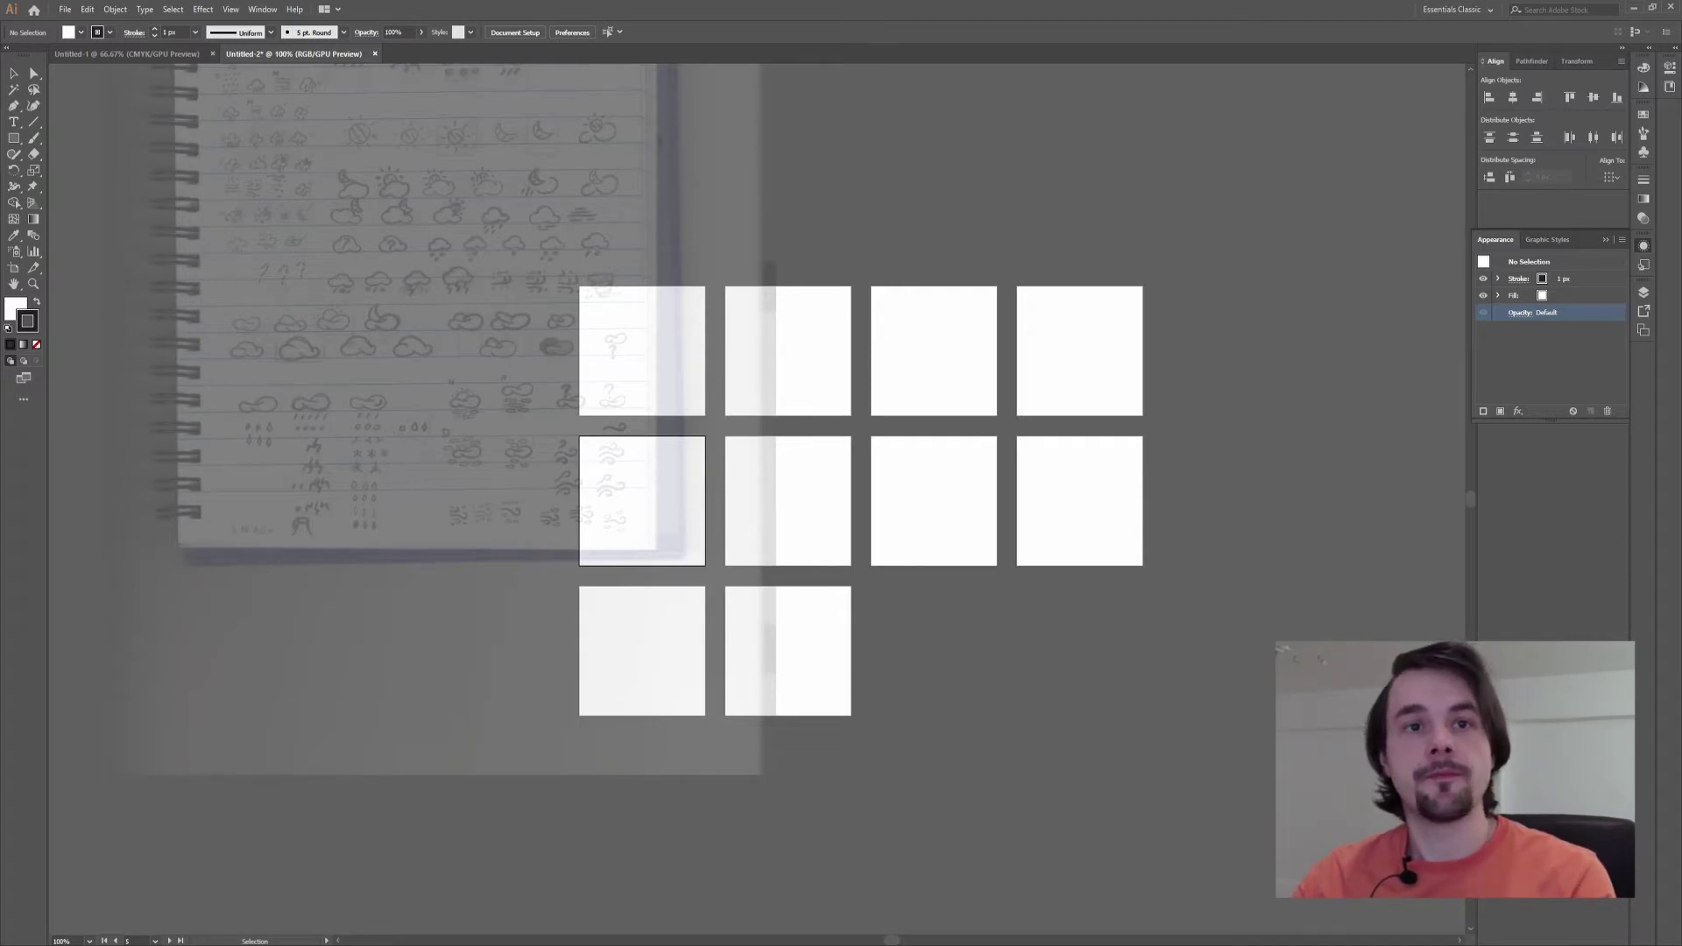
# - Round the black rectangle into a pill shape further left on the first artboard, and enlarge the outlined rectangle to about 76 × 52 px with its stroke scaled
pyautogui.hotkey('ctrl', 'z')
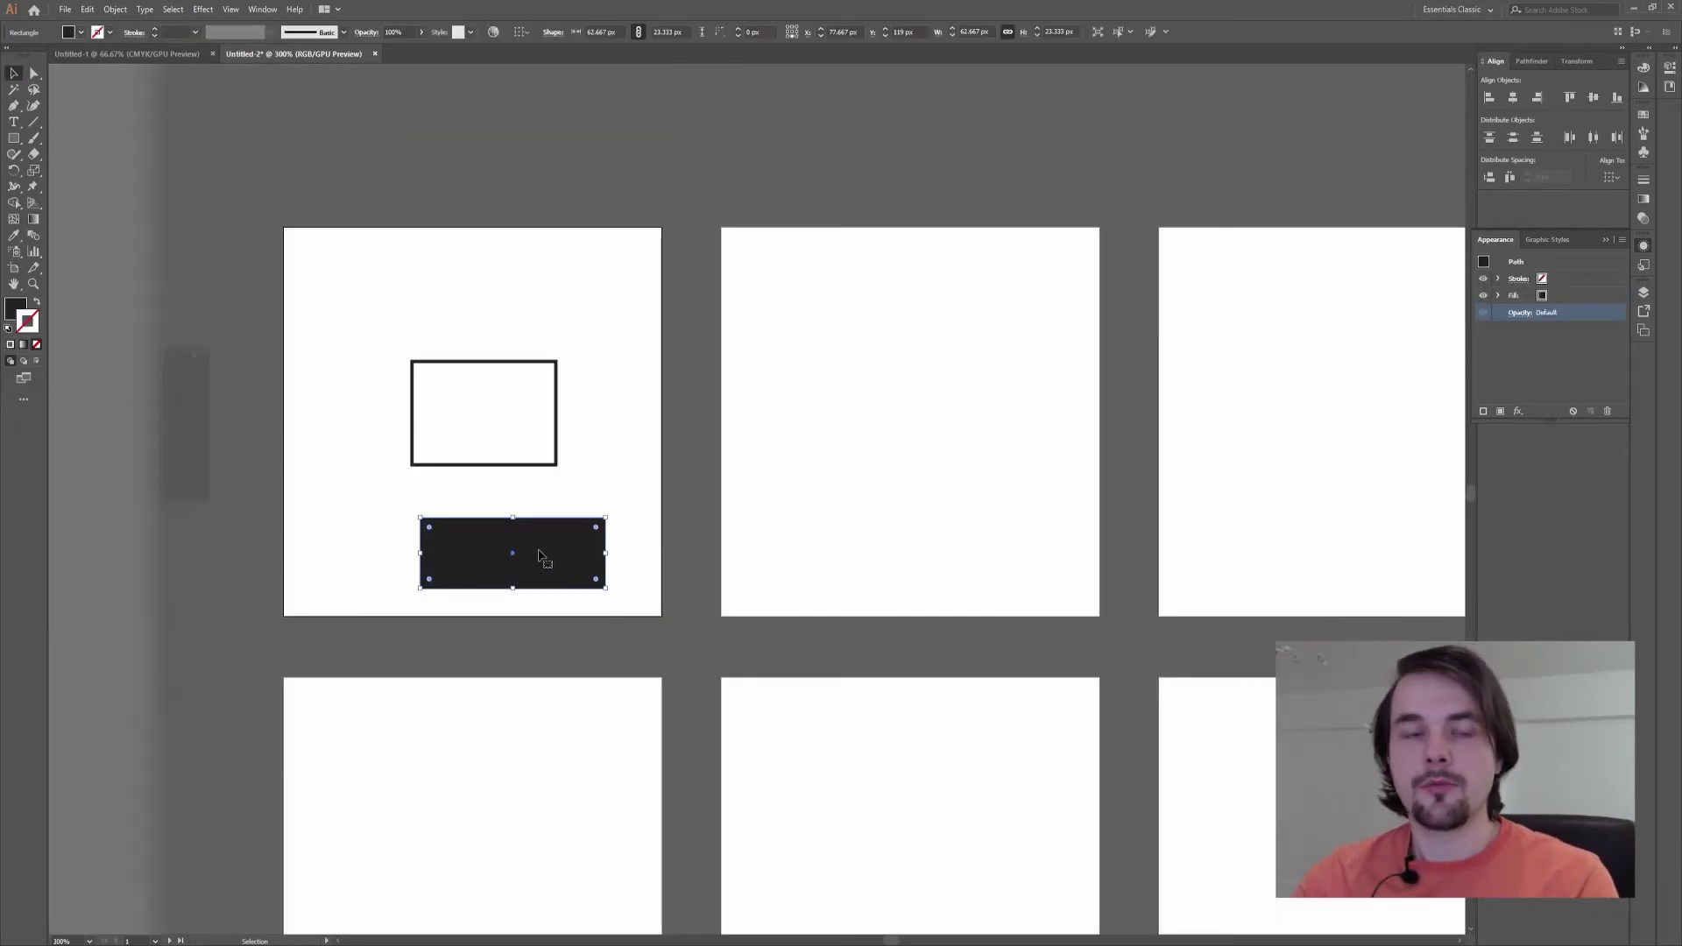
pyautogui.moveTo(539, 555); pyautogui.dragTo(391, 581)
pyautogui.click(556, 401)
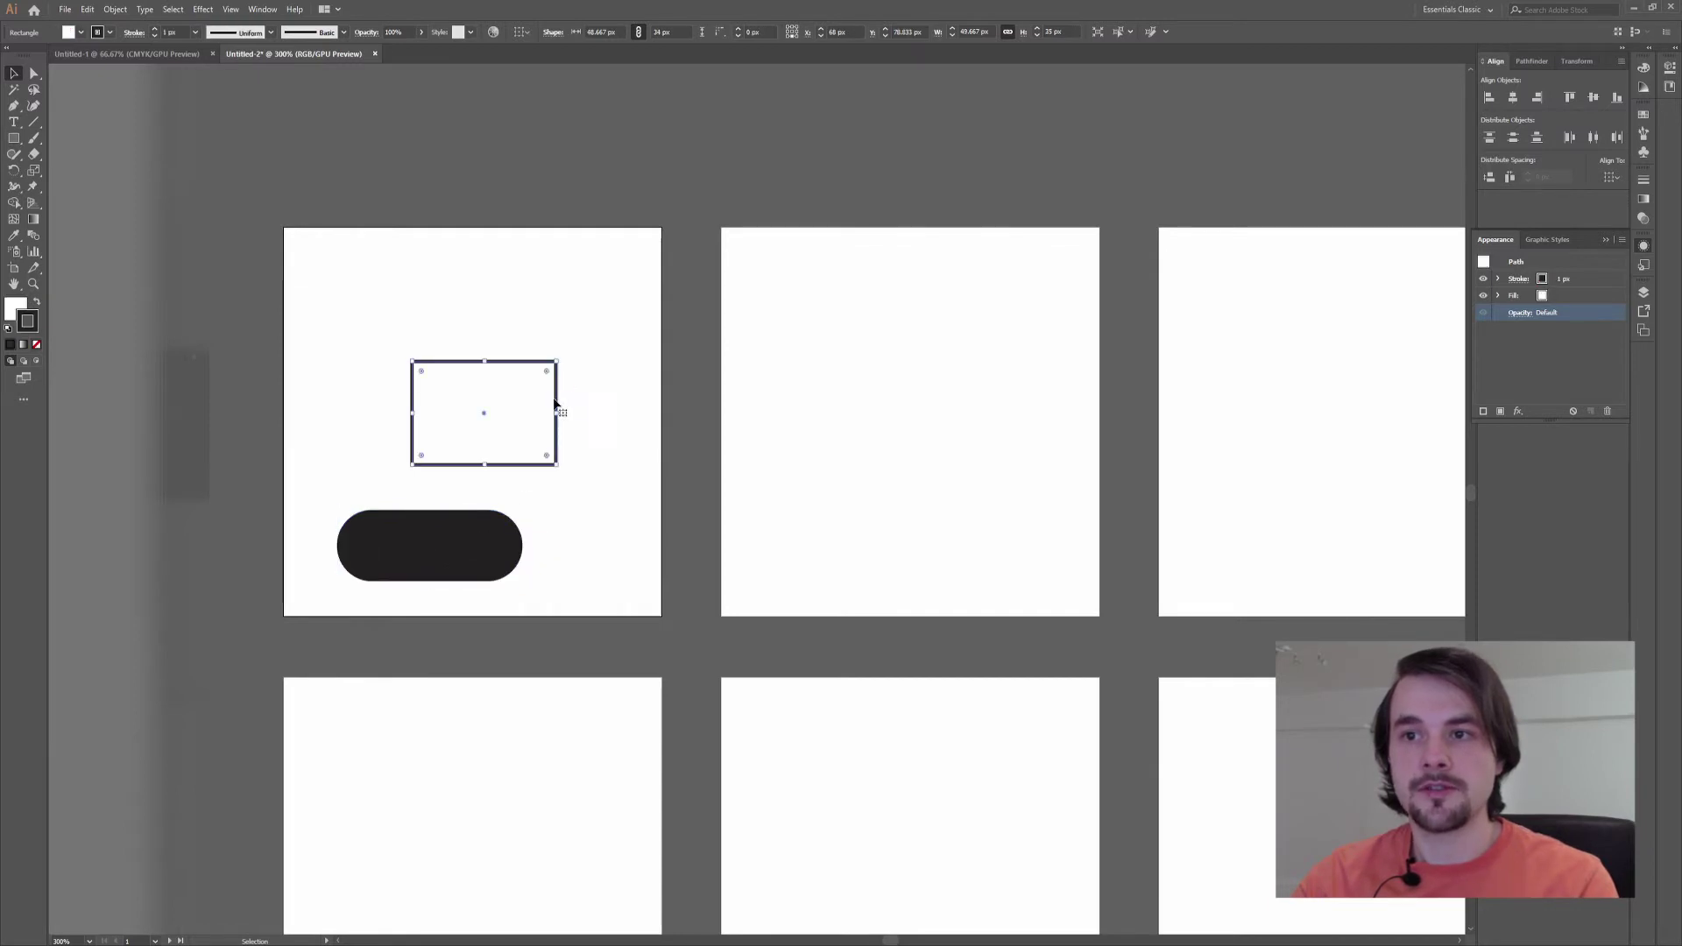
pyautogui.moveTo(561, 360); pyautogui.dragTo(638, 304)
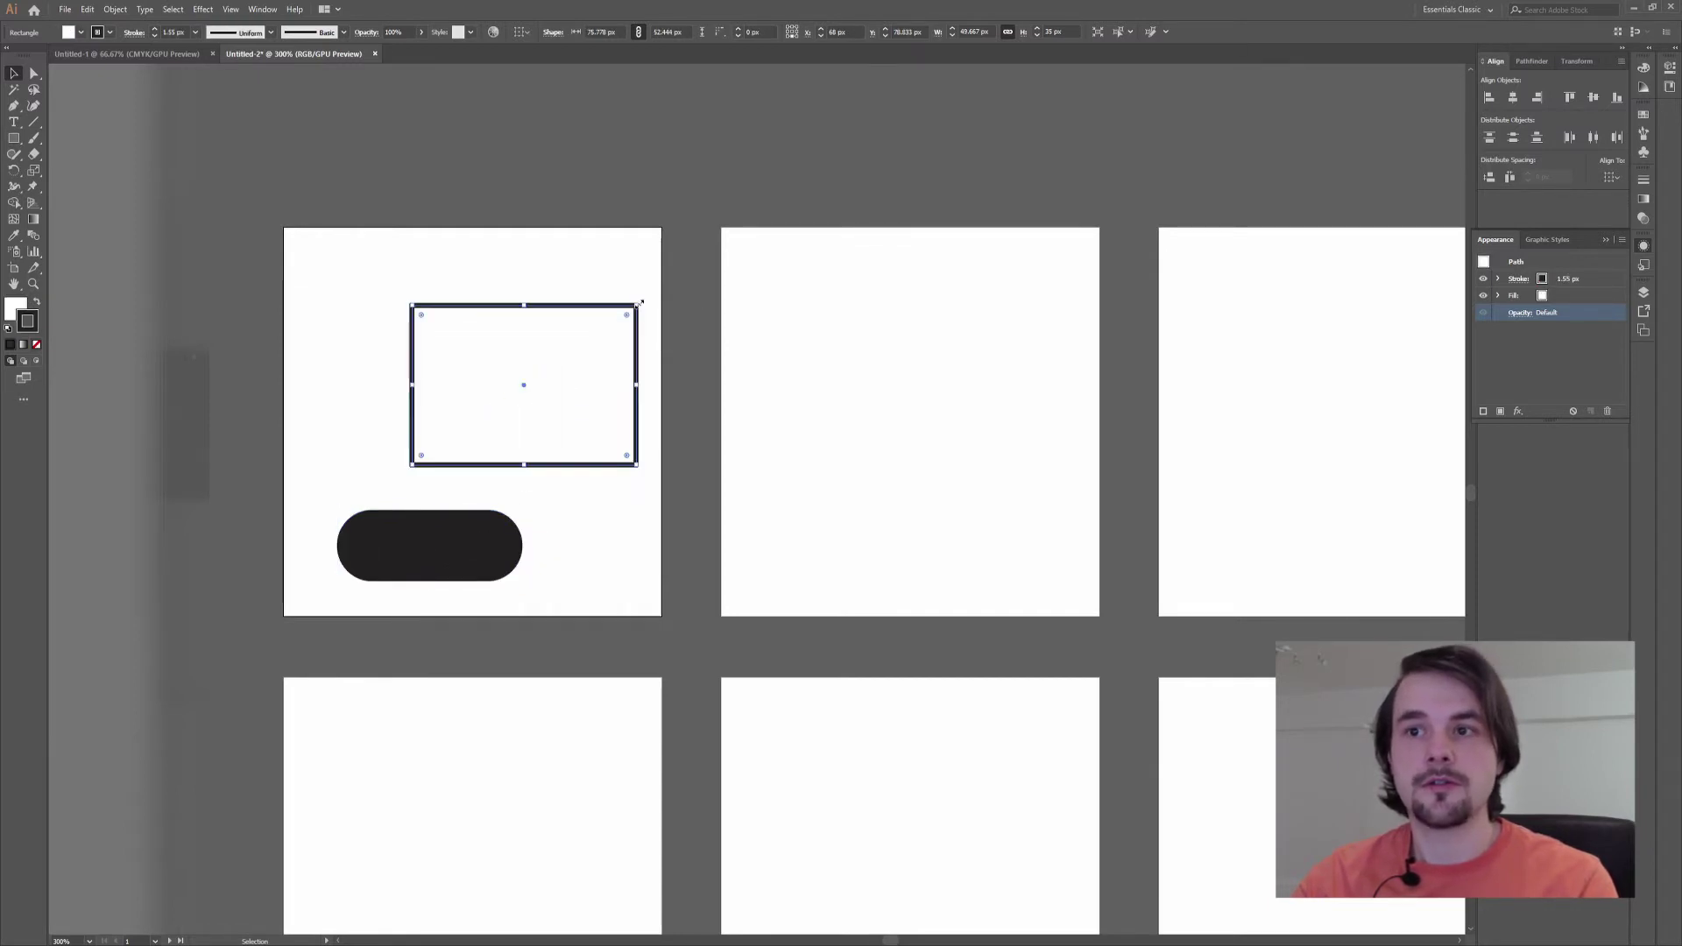
pyautogui.click(396, 258)
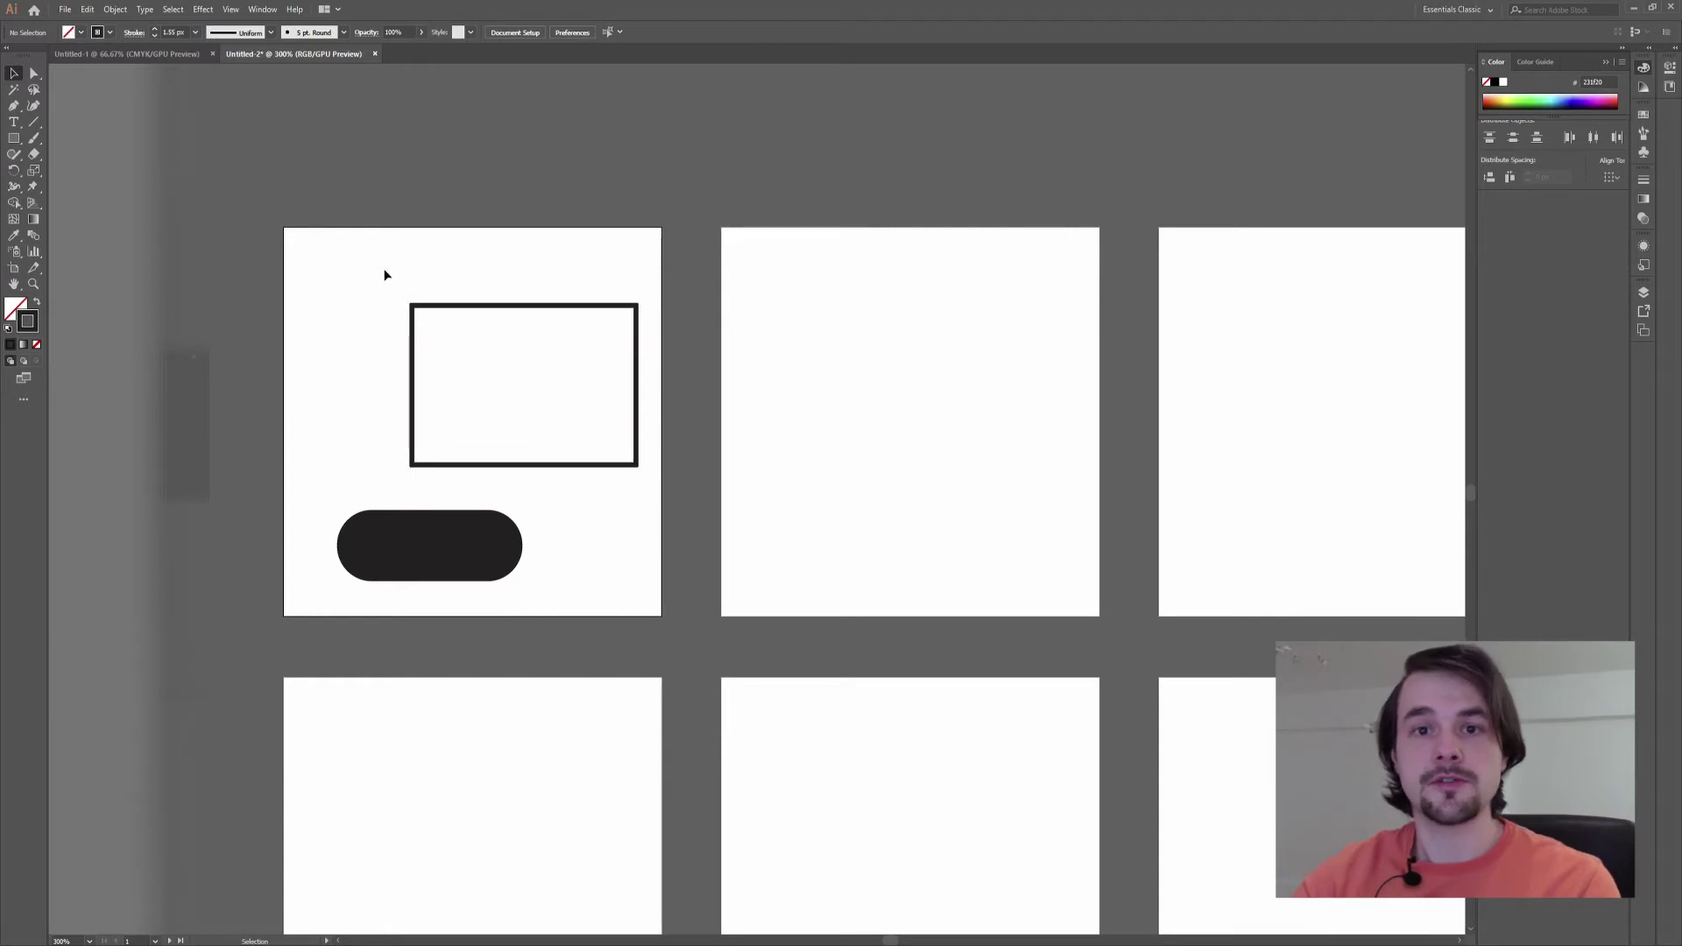
pyautogui.click(479, 360)
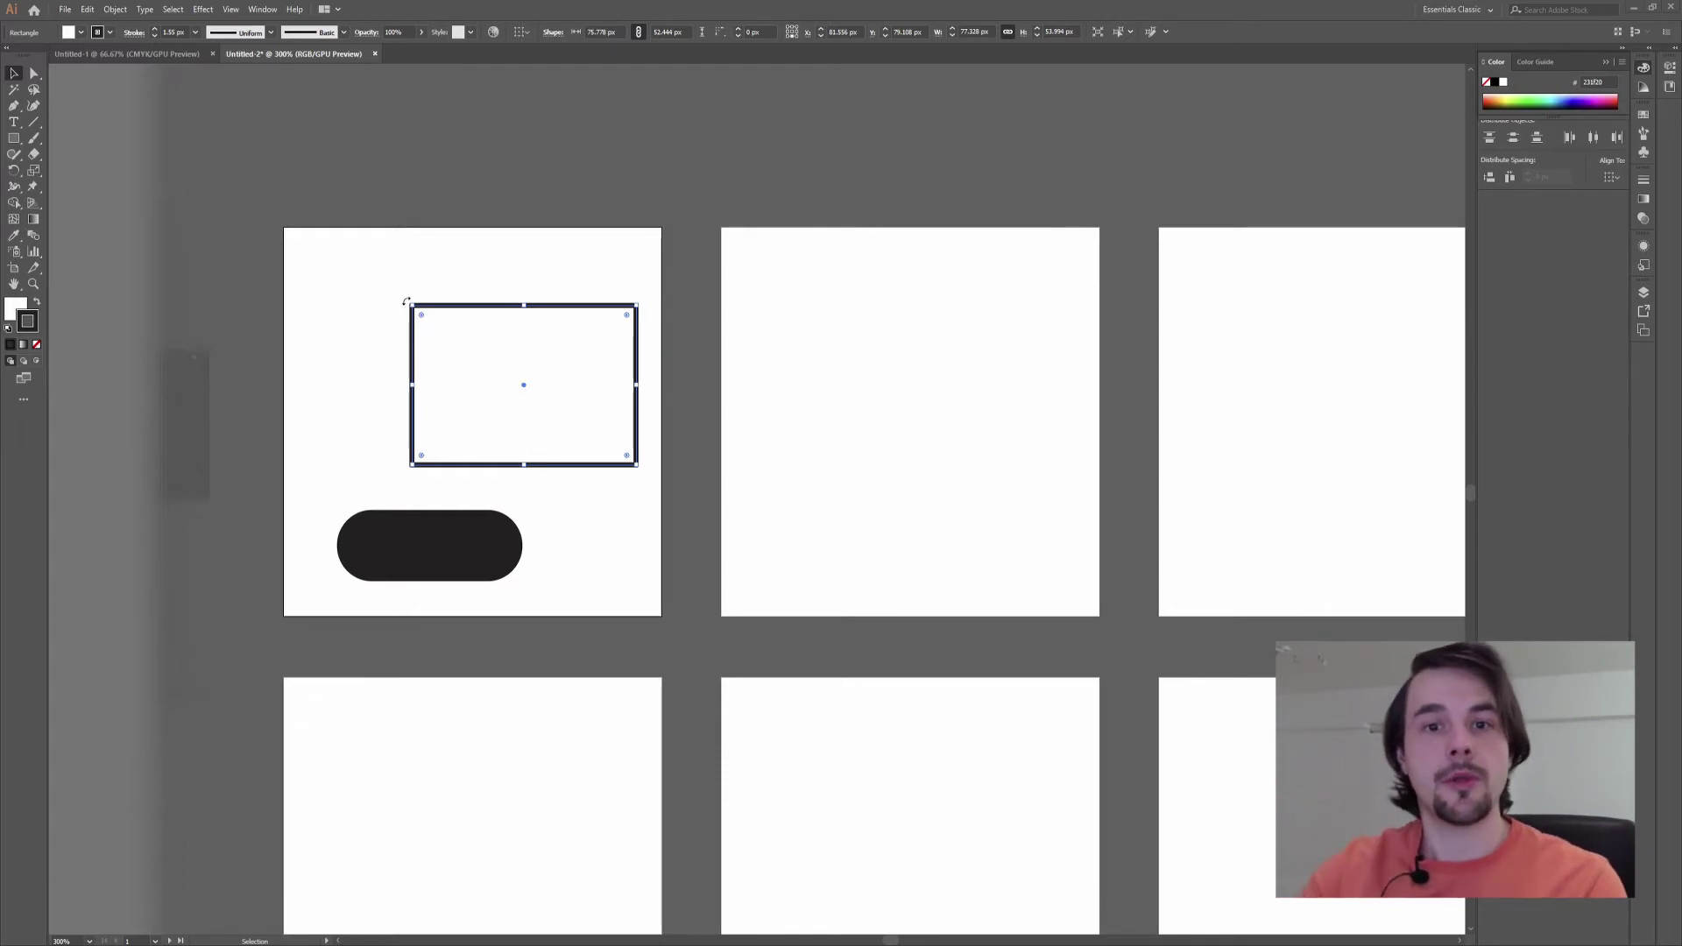
pyautogui.click(407, 344)
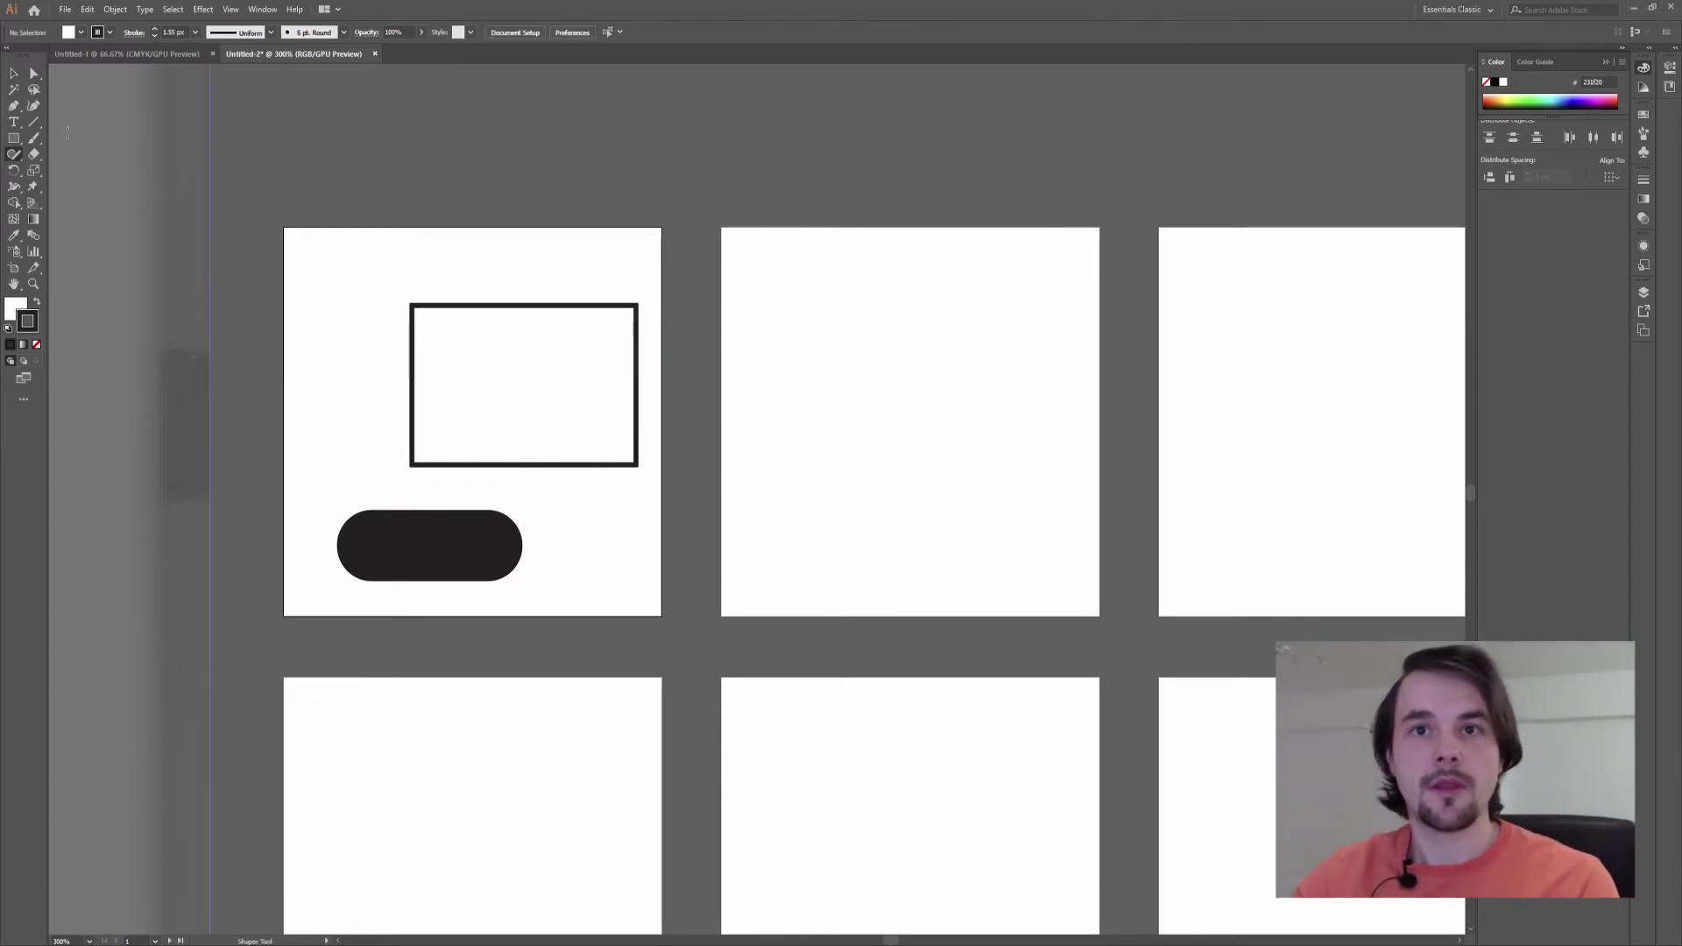
# - Draw a small triangle, a square and a circle on the second artboard with the Shaper tool, plus a larger overlapping square and triangle
pyautogui.click(14, 153)
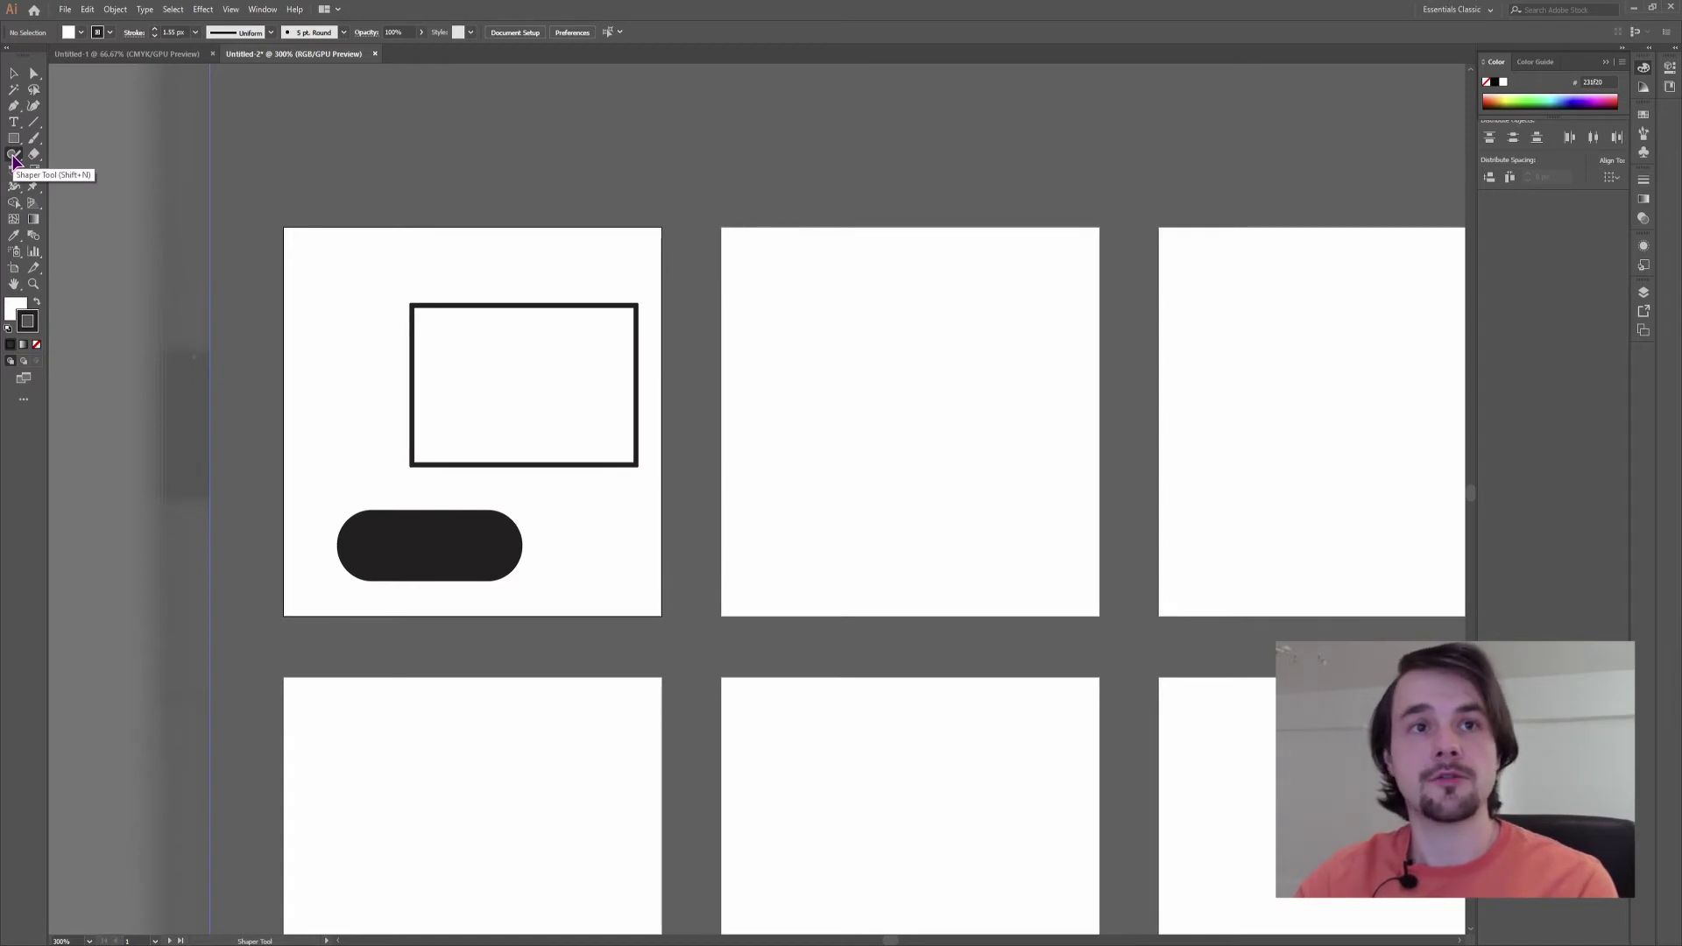
pyautogui.moveTo(843, 296)
pyautogui.mouseDown()
pyautogui.moveTo(788, 351)
pyautogui.moveTo(877, 349)
pyautogui.moveTo(842, 303)
pyautogui.mouseUp()
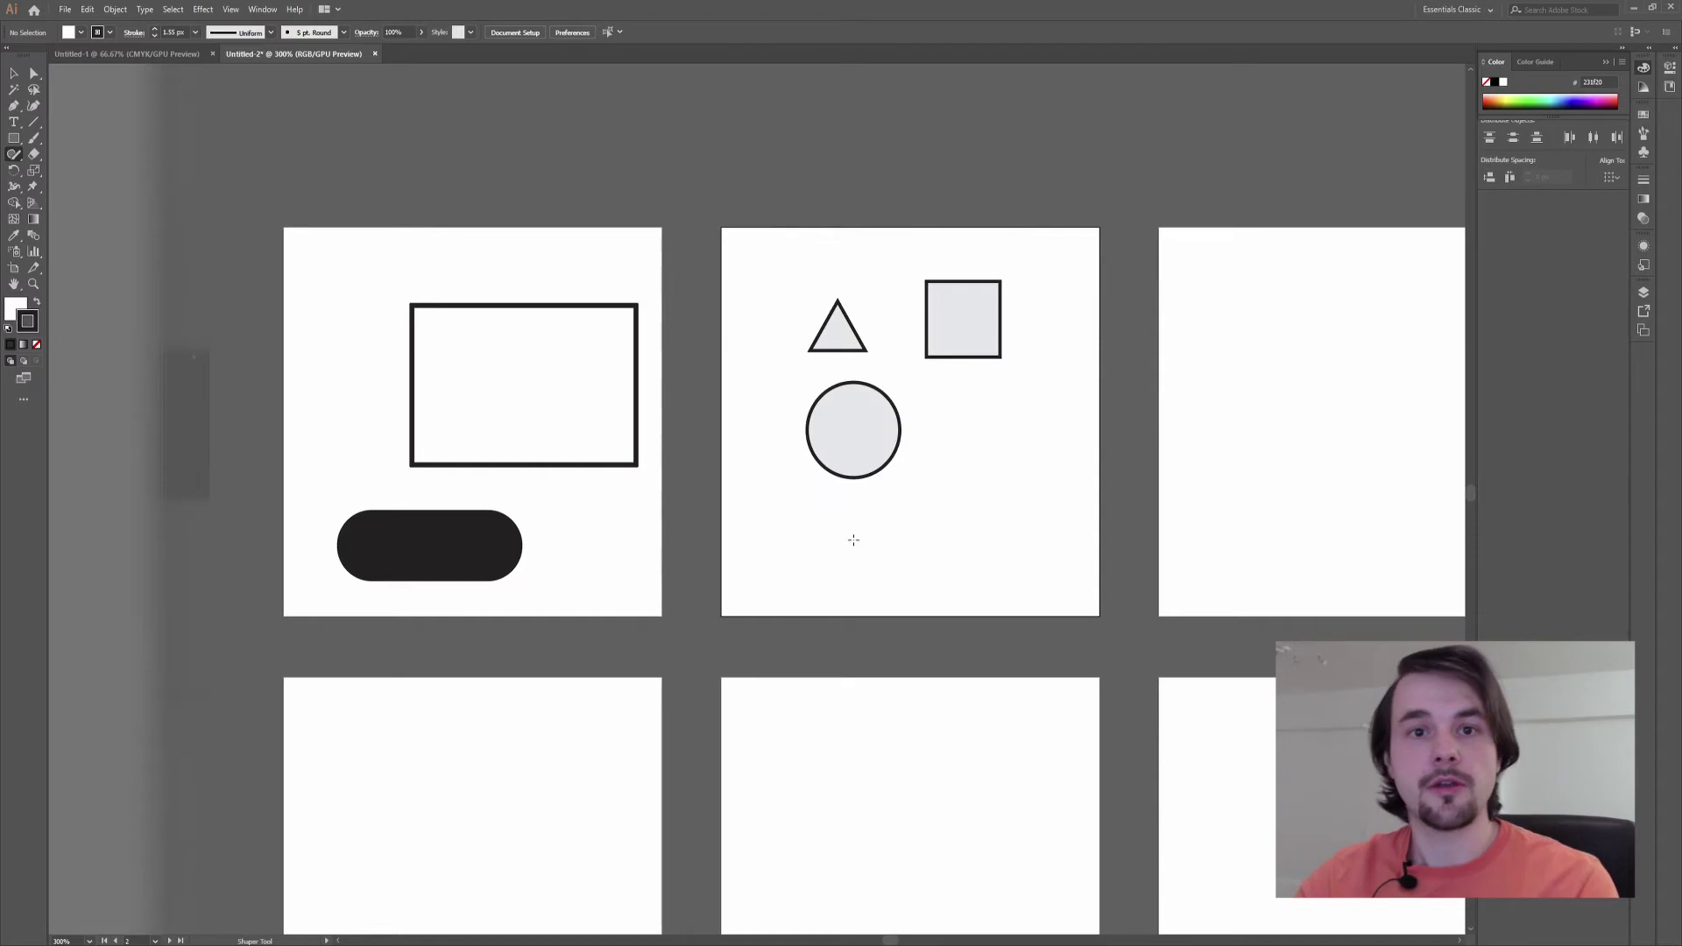
pyautogui.moveTo(851, 538)
pyautogui.mouseDown()
pyautogui.moveTo(865, 437)
pyautogui.moveTo(949, 517)
pyautogui.moveTo(843, 545)
pyautogui.moveTo(848, 455)
pyautogui.mouseUp()
pyautogui.moveTo(901, 578)
pyautogui.mouseDown()
pyautogui.moveTo(975, 450)
pyautogui.moveTo(1016, 561)
pyautogui.moveTo(900, 578)
pyautogui.mouseUp()
# - Merge the overlapping circle, large square and large triangle with the Shaper tool and rearrange them into a vertical snowman figure
pyautogui.moveTo(903, 491)
pyautogui.mouseDown()
pyautogui.moveTo(951, 514)
pyautogui.moveTo(905, 513)
pyautogui.mouseUp()
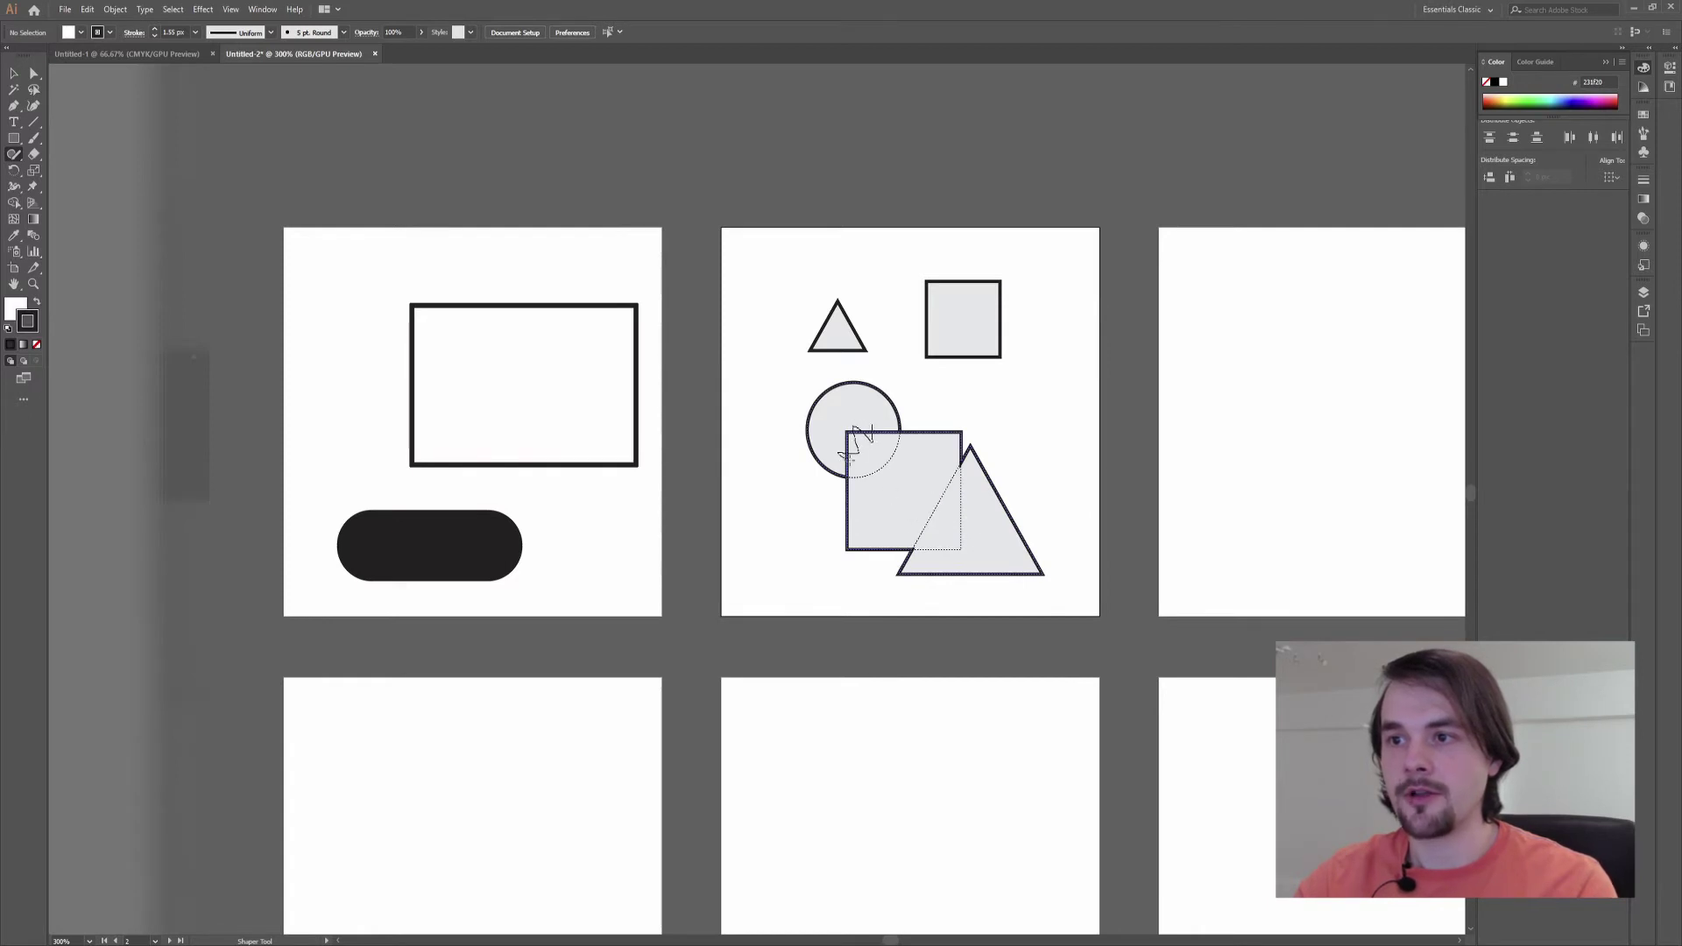
pyautogui.moveTo(904, 490); pyautogui.dragTo(936, 439)
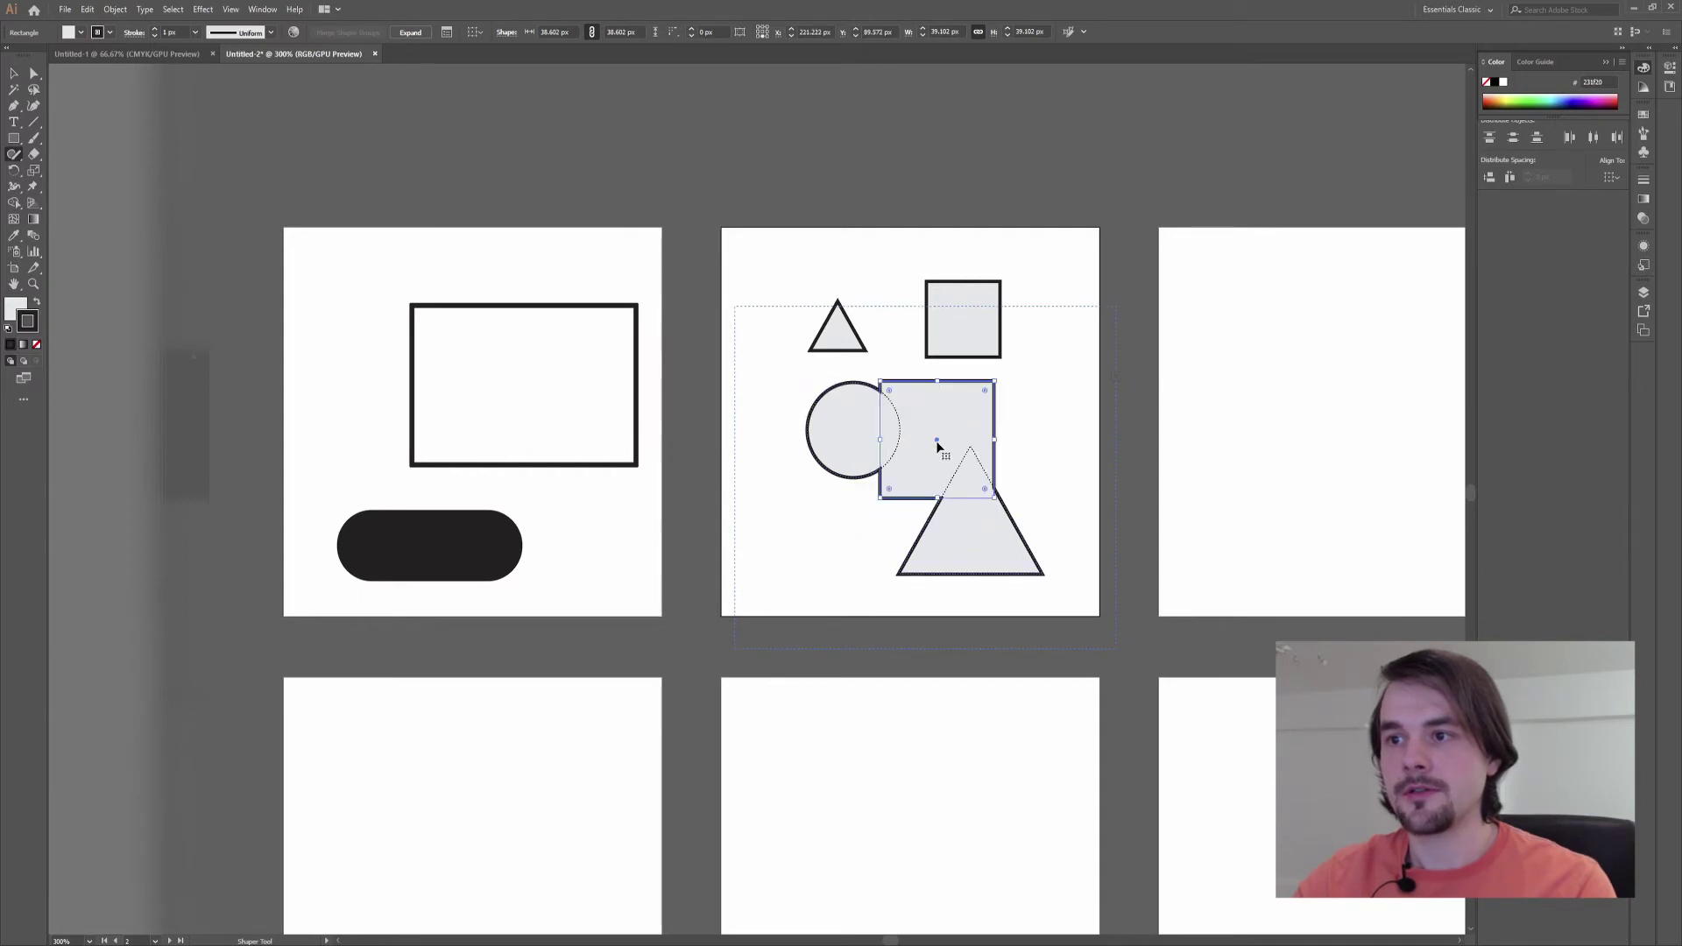
pyautogui.click(979, 523)
pyautogui.moveTo(976, 534); pyautogui.dragTo(1040, 455)
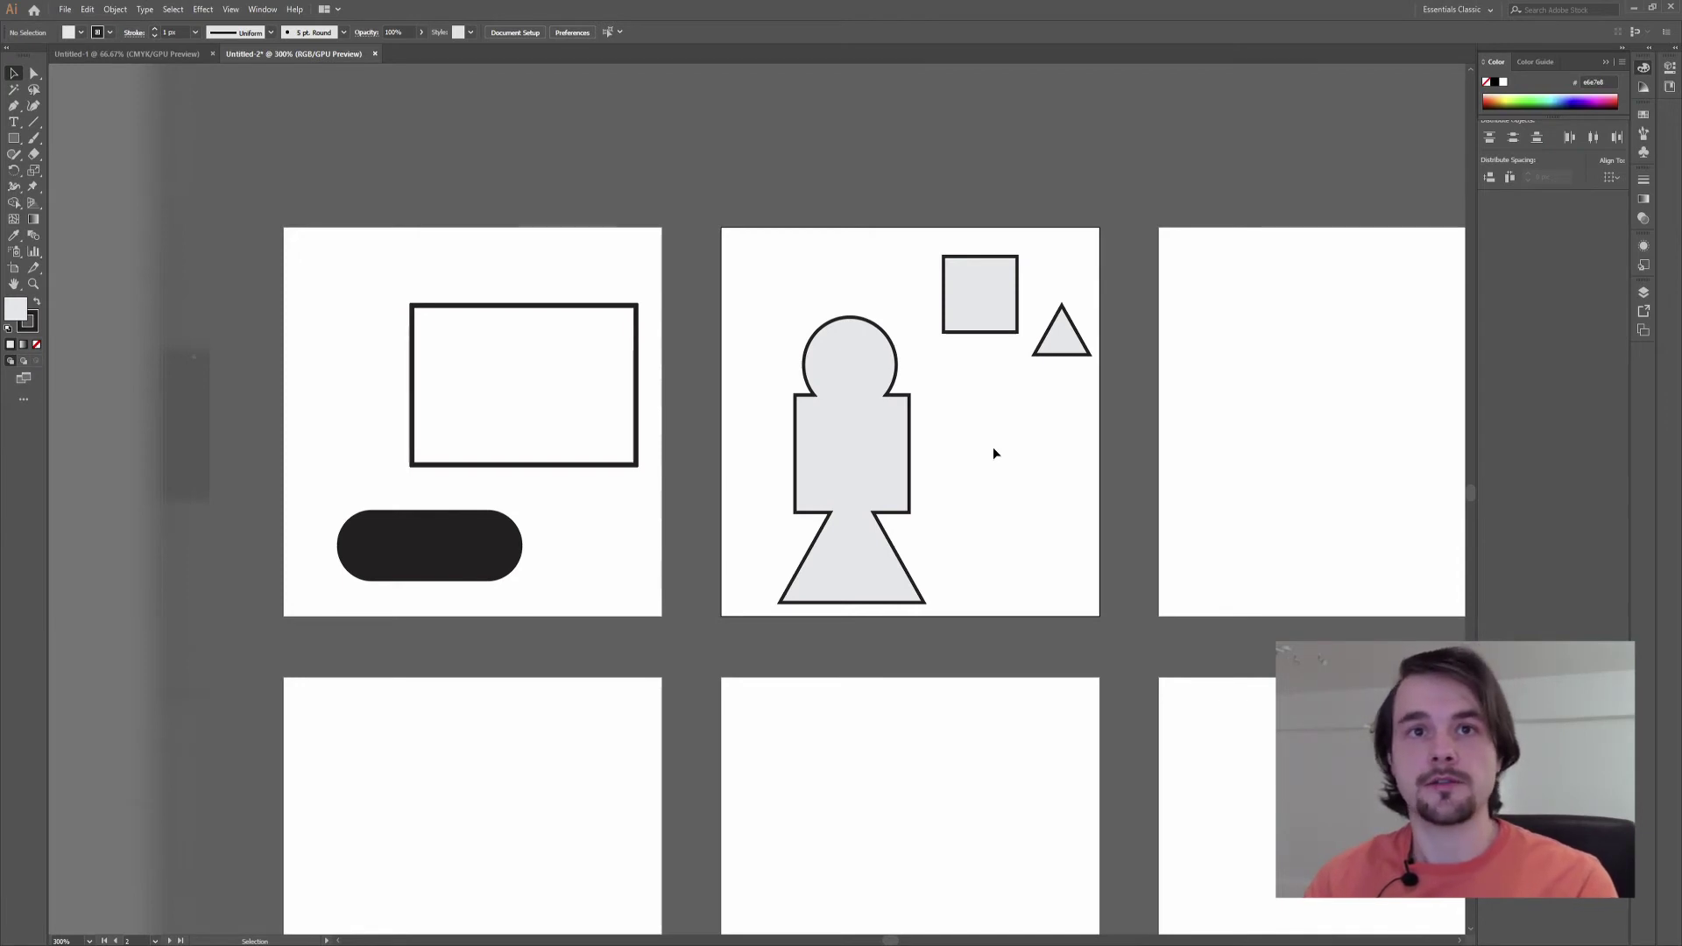
# - Expand the merged snowman shape and move it slightly up and to the left on the second artboard
pyautogui.click(114, 9)
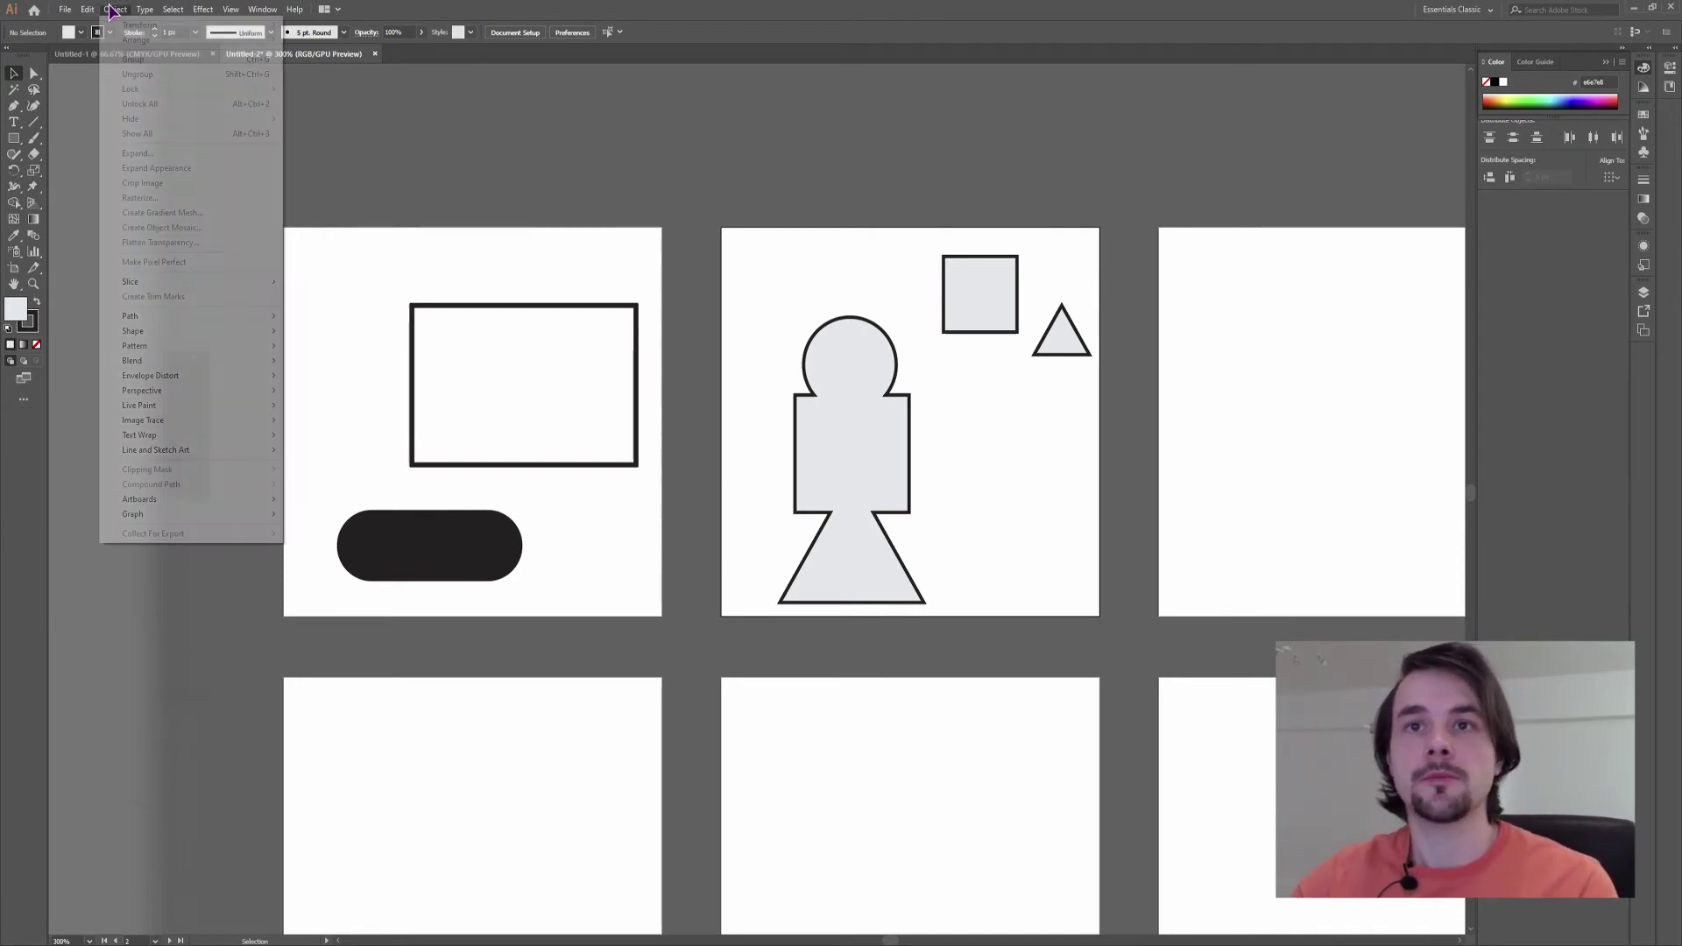
pyautogui.click(855, 459)
pyautogui.click(115, 9)
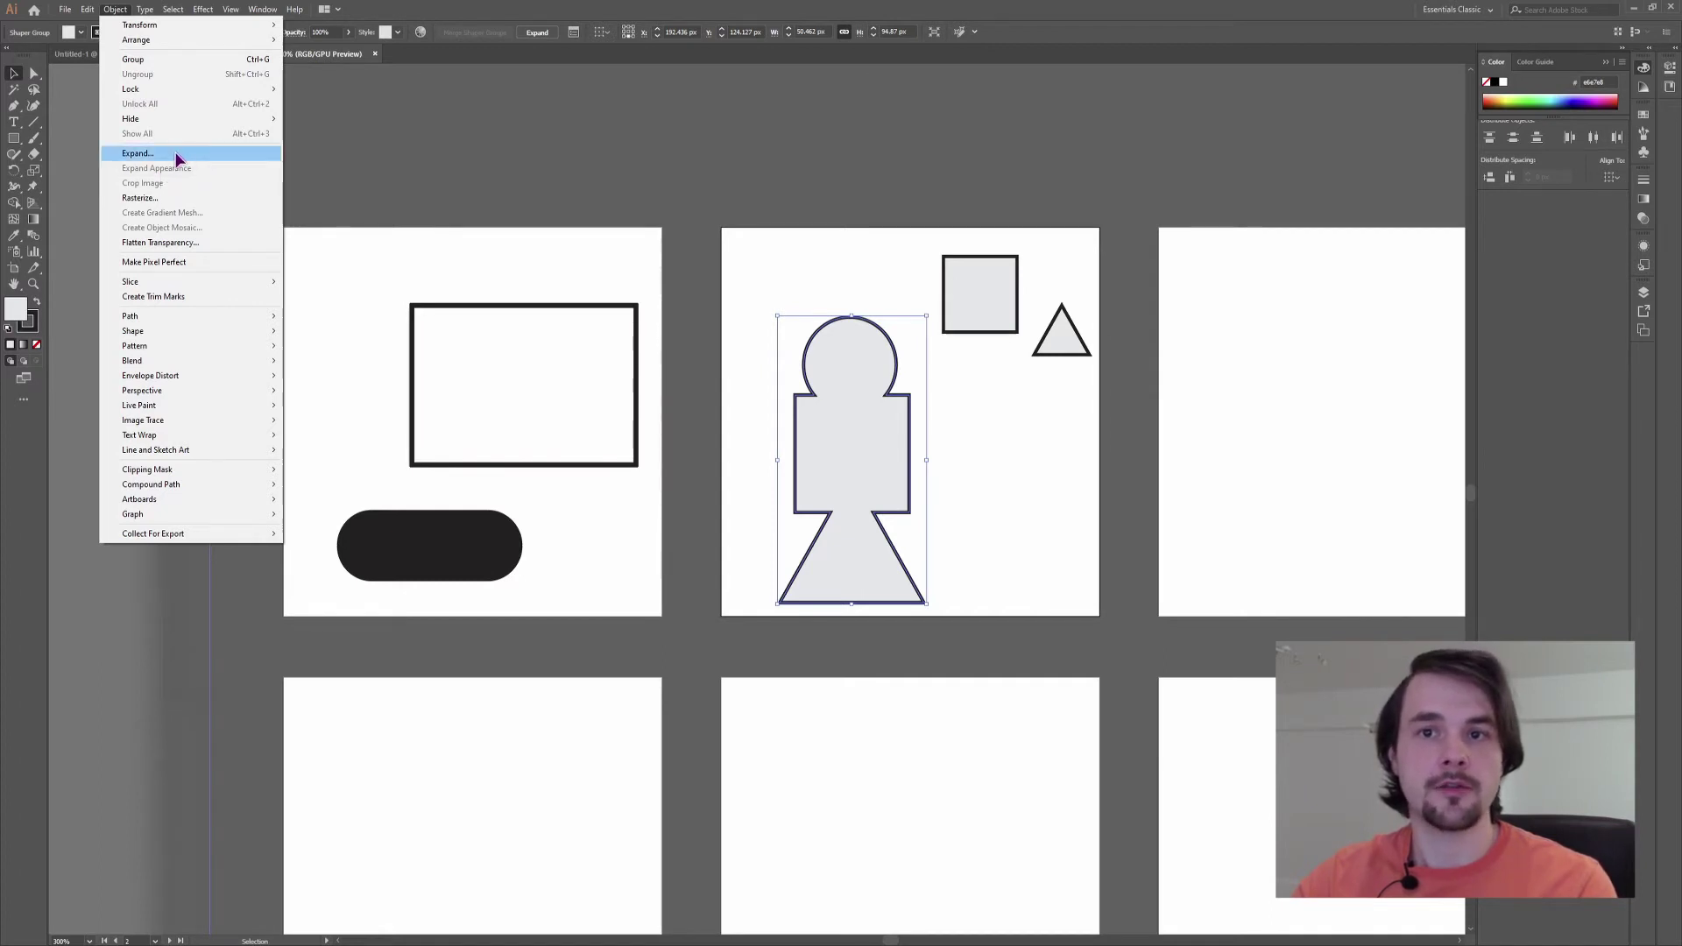
pyautogui.click(176, 155)
pyautogui.click(48, 203)
pyautogui.moveTo(799, 502); pyautogui.dragTo(811, 417)
pyautogui.doubleClick(955, 441)
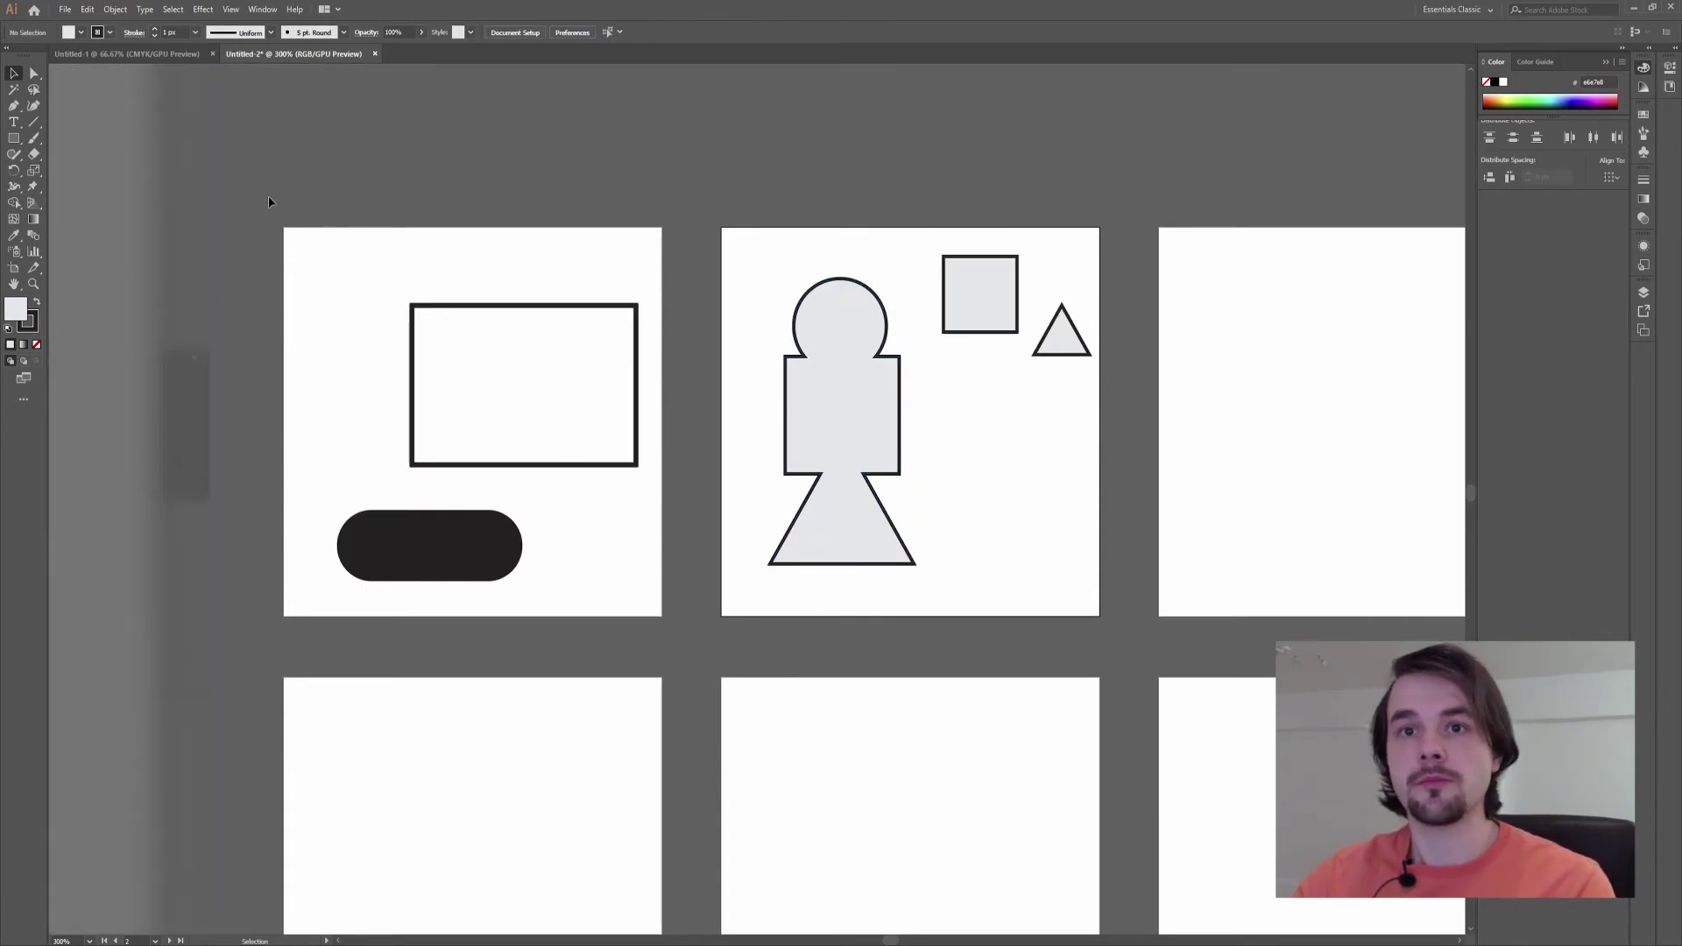
pyautogui.click(14, 271)
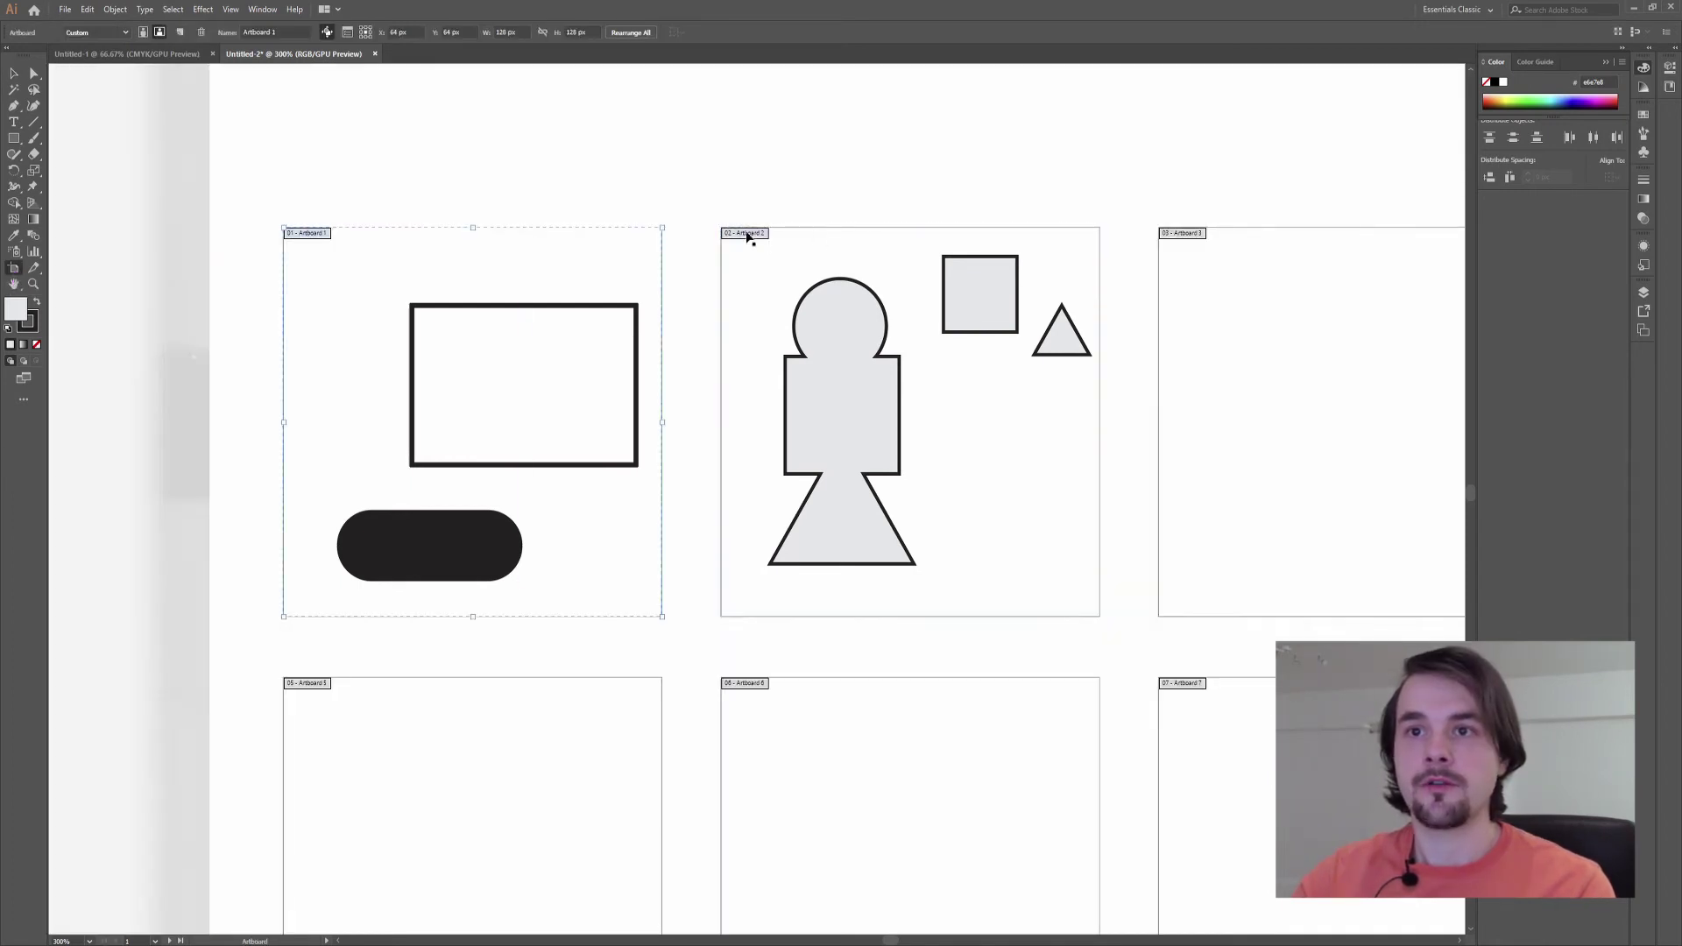
pyautogui.click(274, 33)
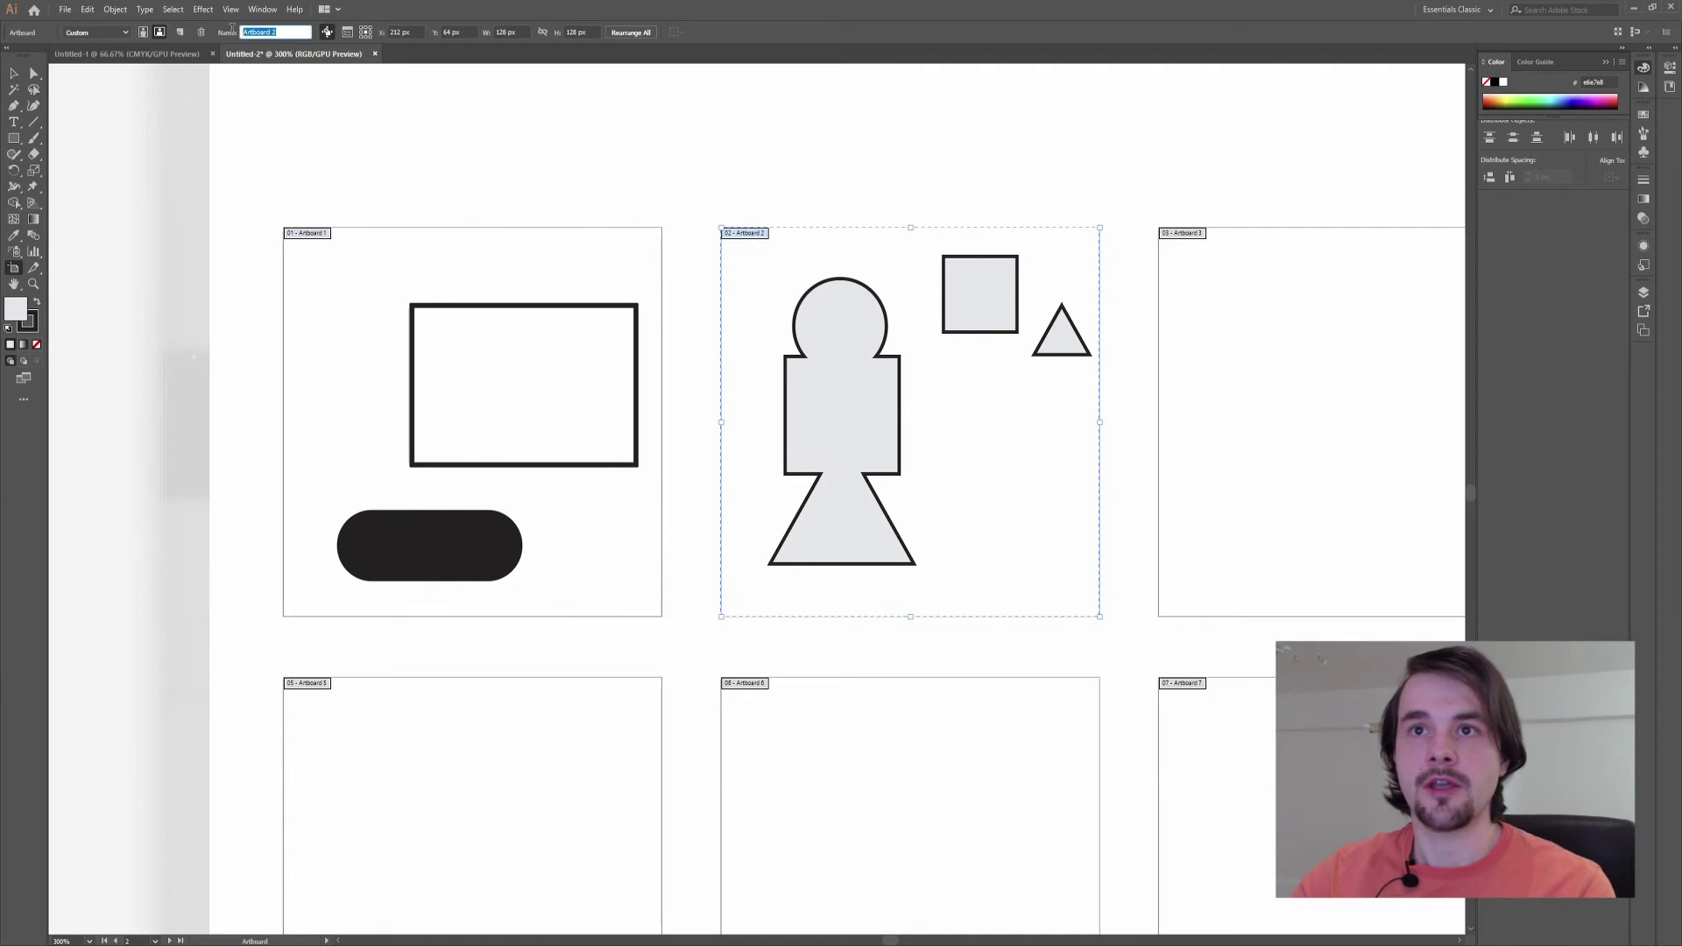
pyautogui.click(12, 75)
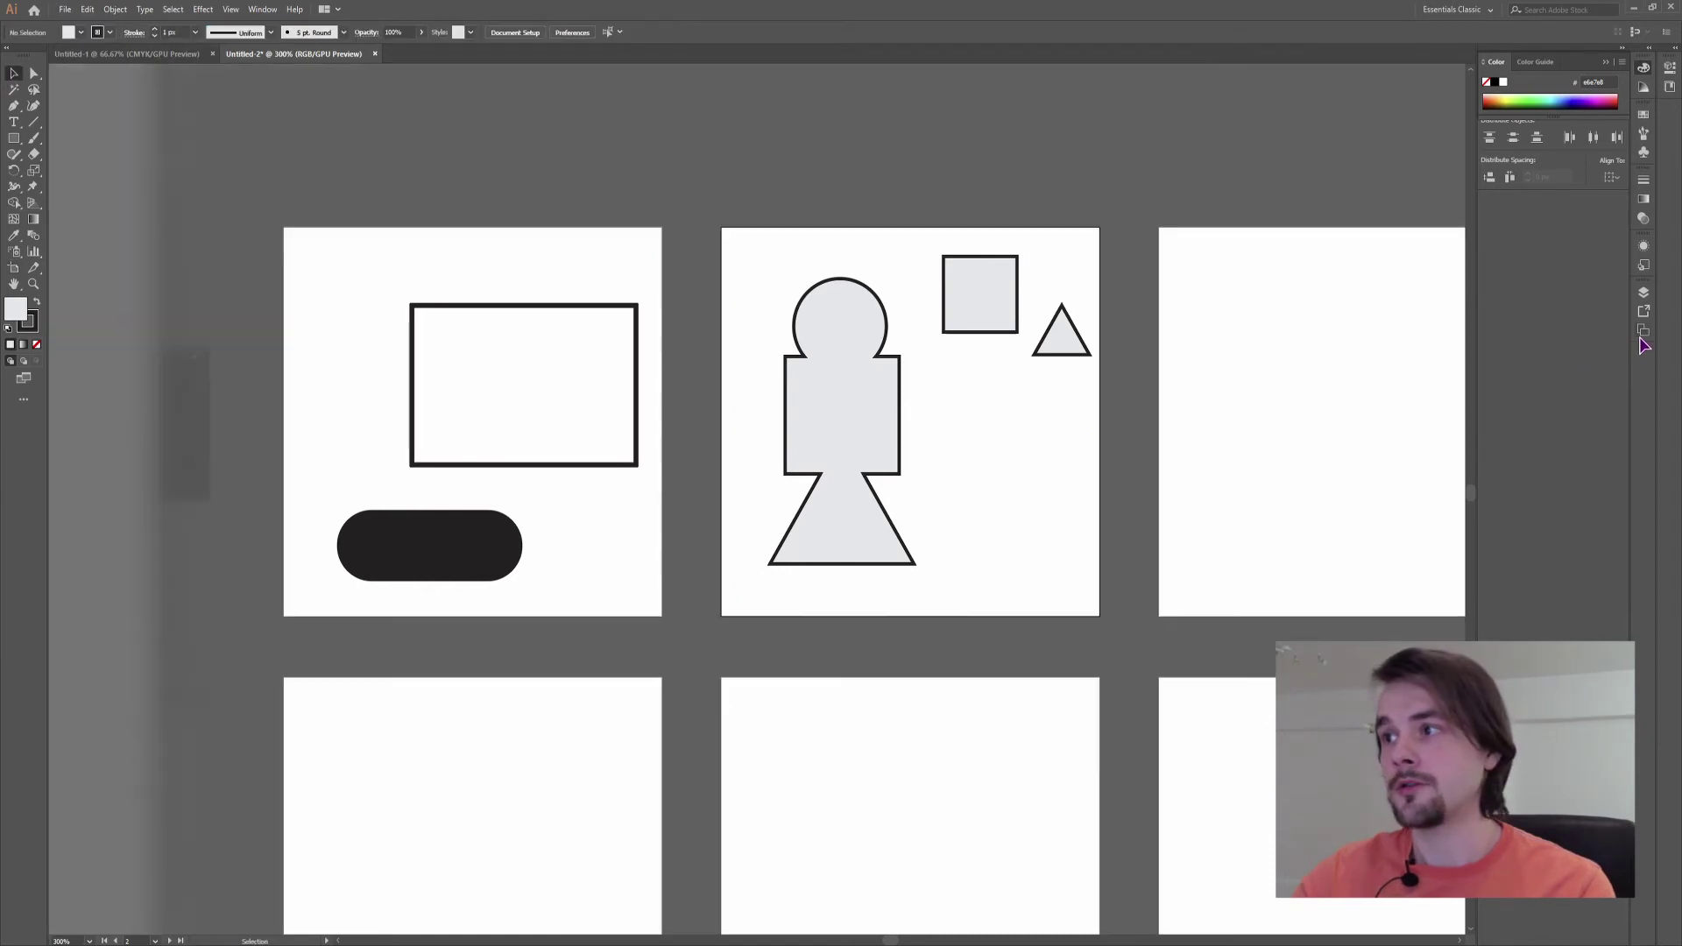
# - Rename the second artboard as "snowman geometry" and check its label on the canvas
pyautogui.click(1642, 338)
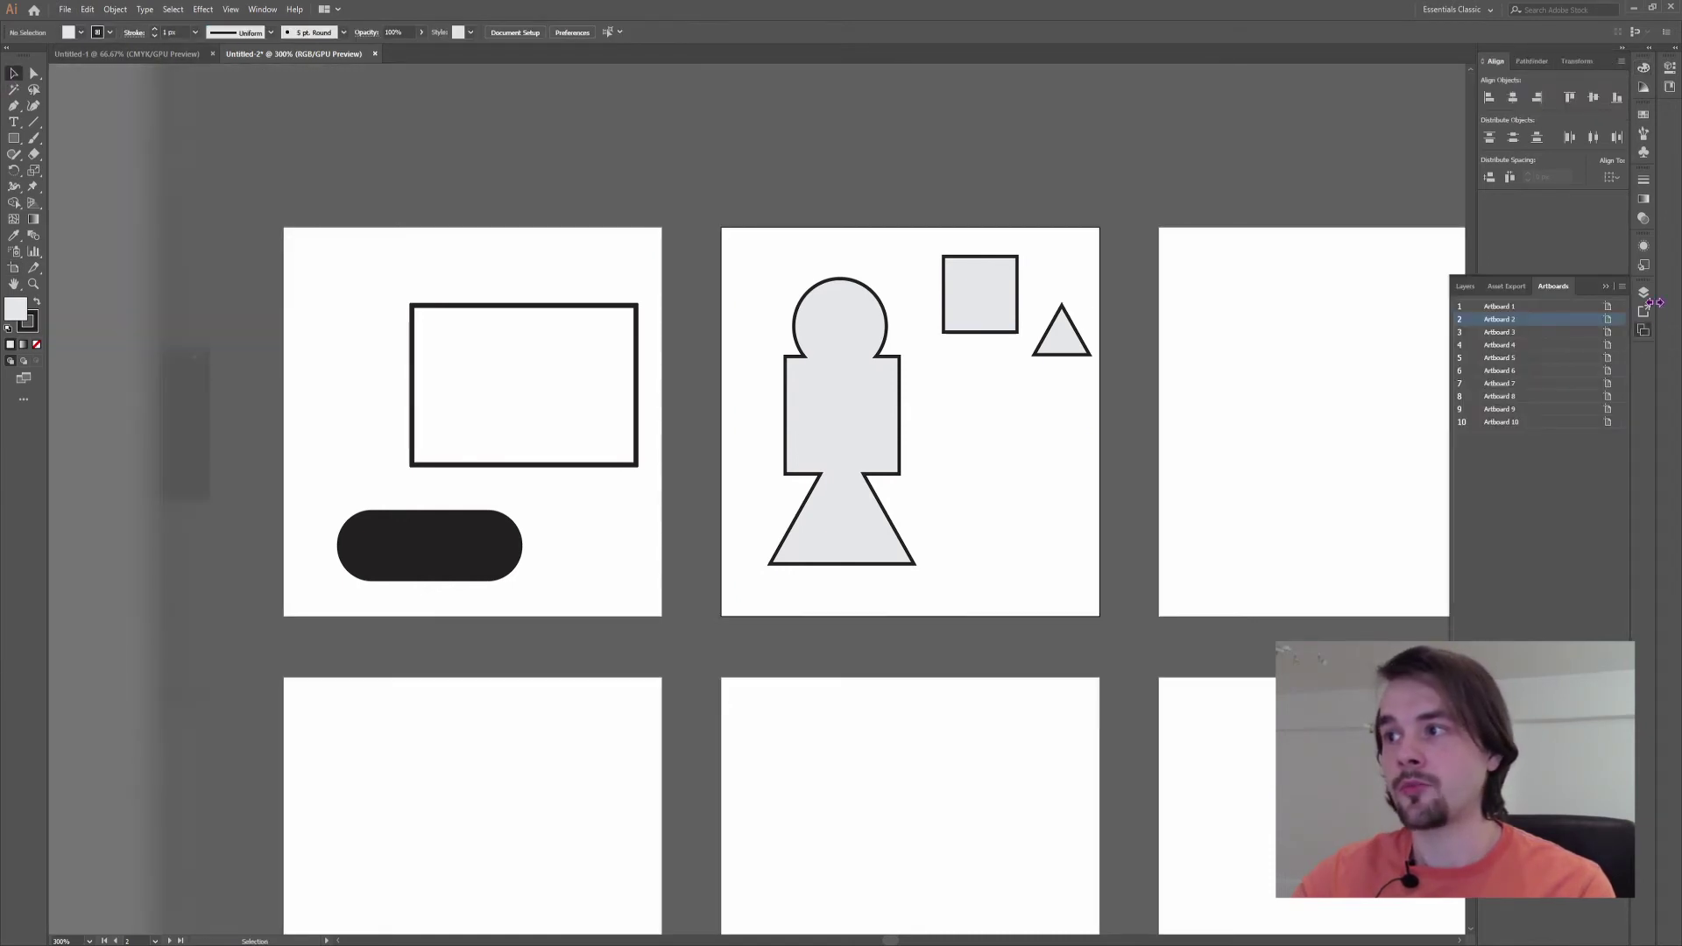
pyautogui.doubleClick(1503, 319)
pyautogui.write('snowman geometry')
pyautogui.press('Return')
pyautogui.click(14, 271)
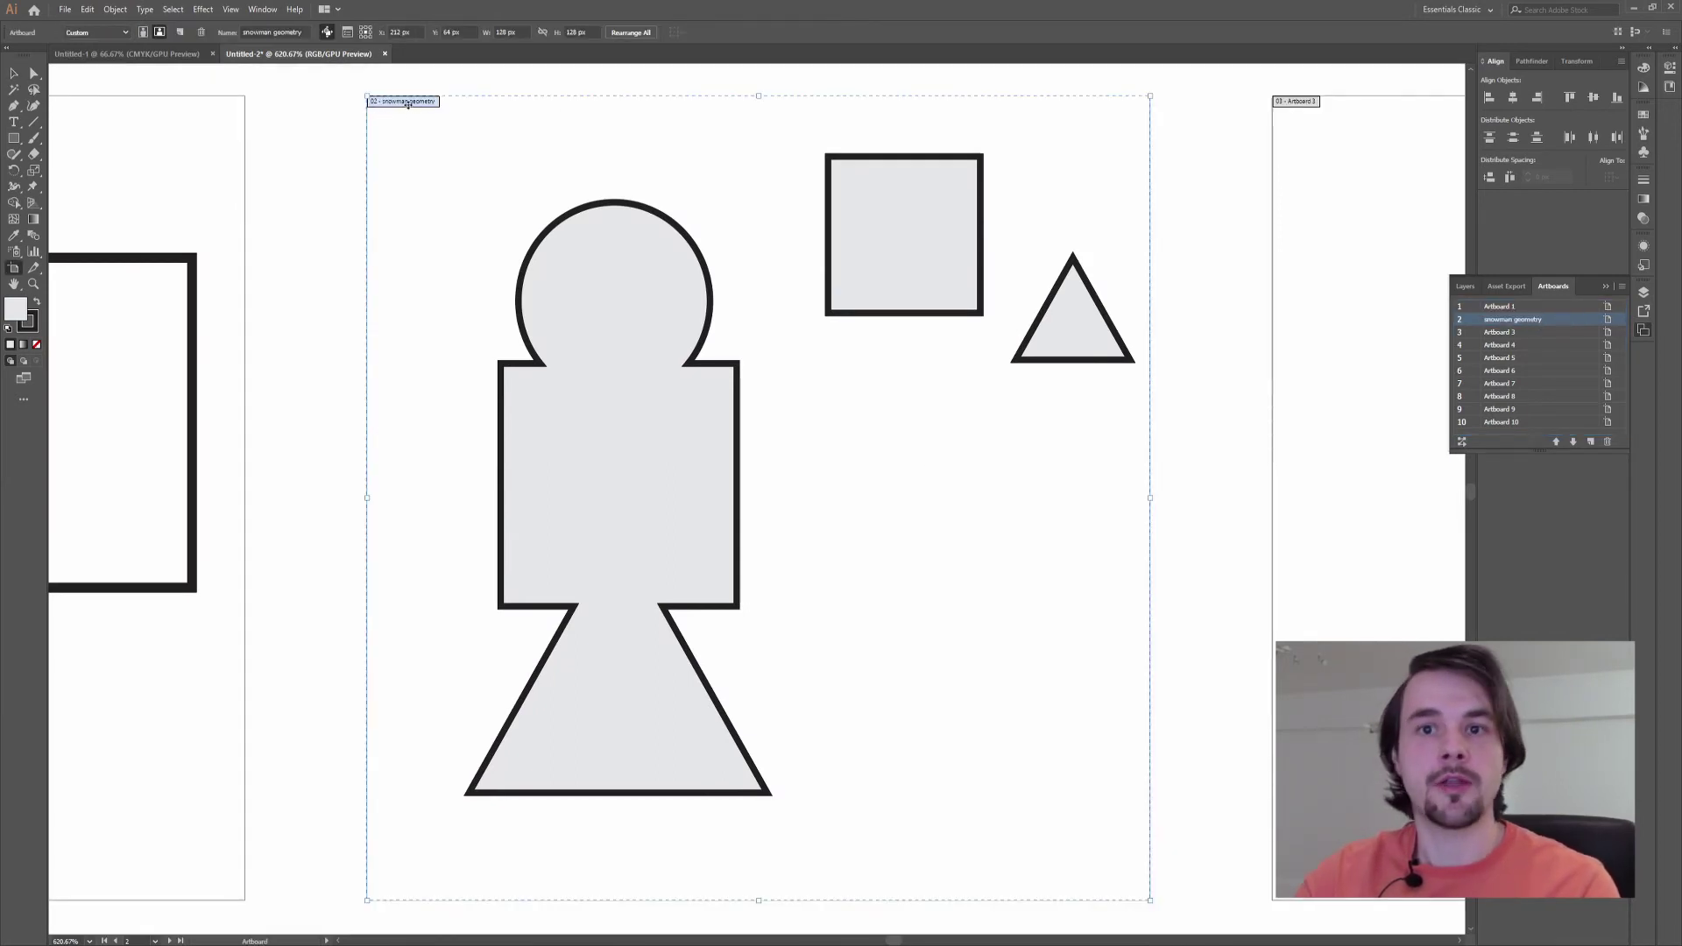
pyautogui.press('Escape')
# - Start Export for Screens and include only the "snowman geometry" artboard in the export
pyautogui.click(65, 10)
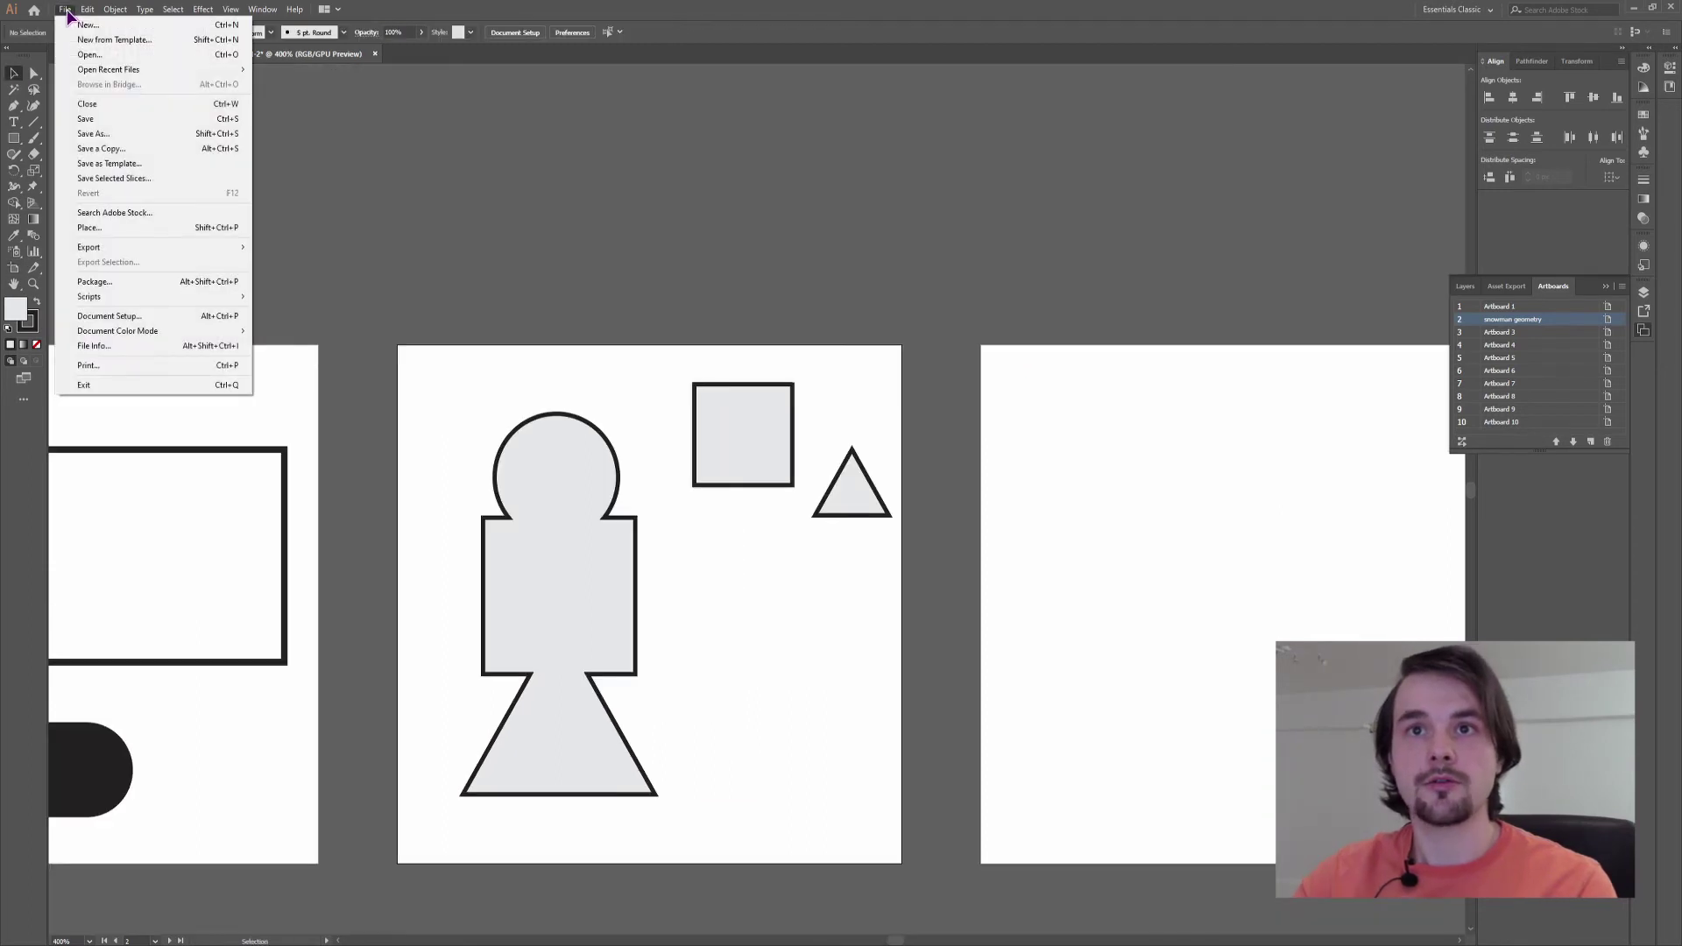
pyautogui.moveTo(123, 246)
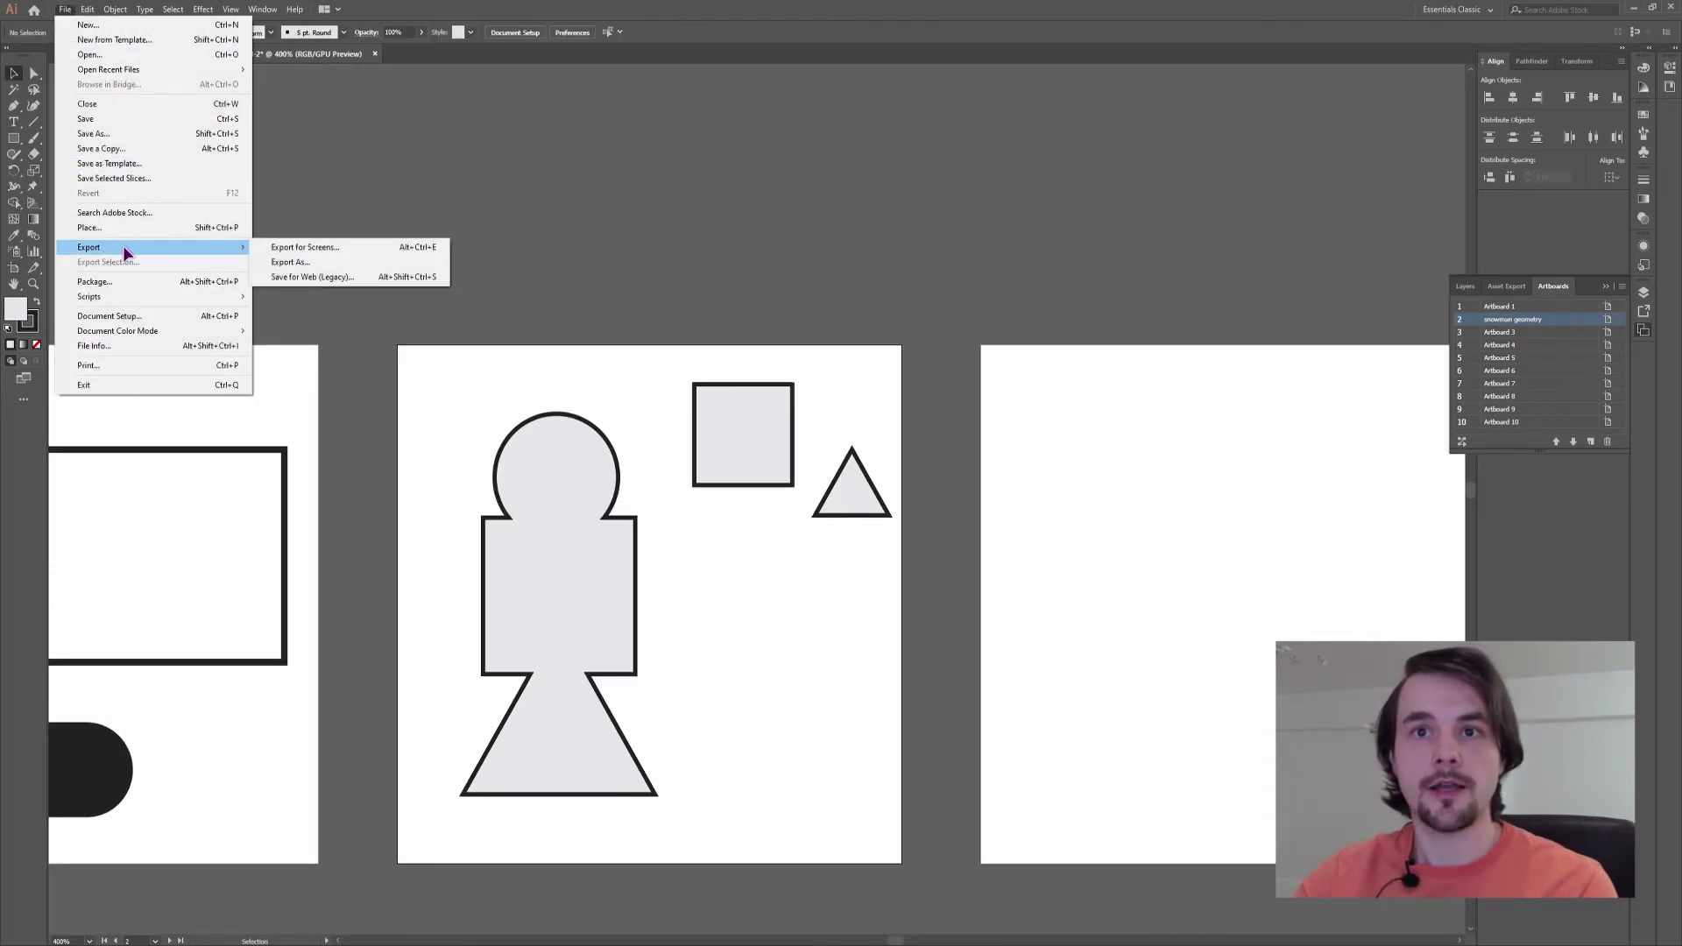
pyautogui.click(321, 252)
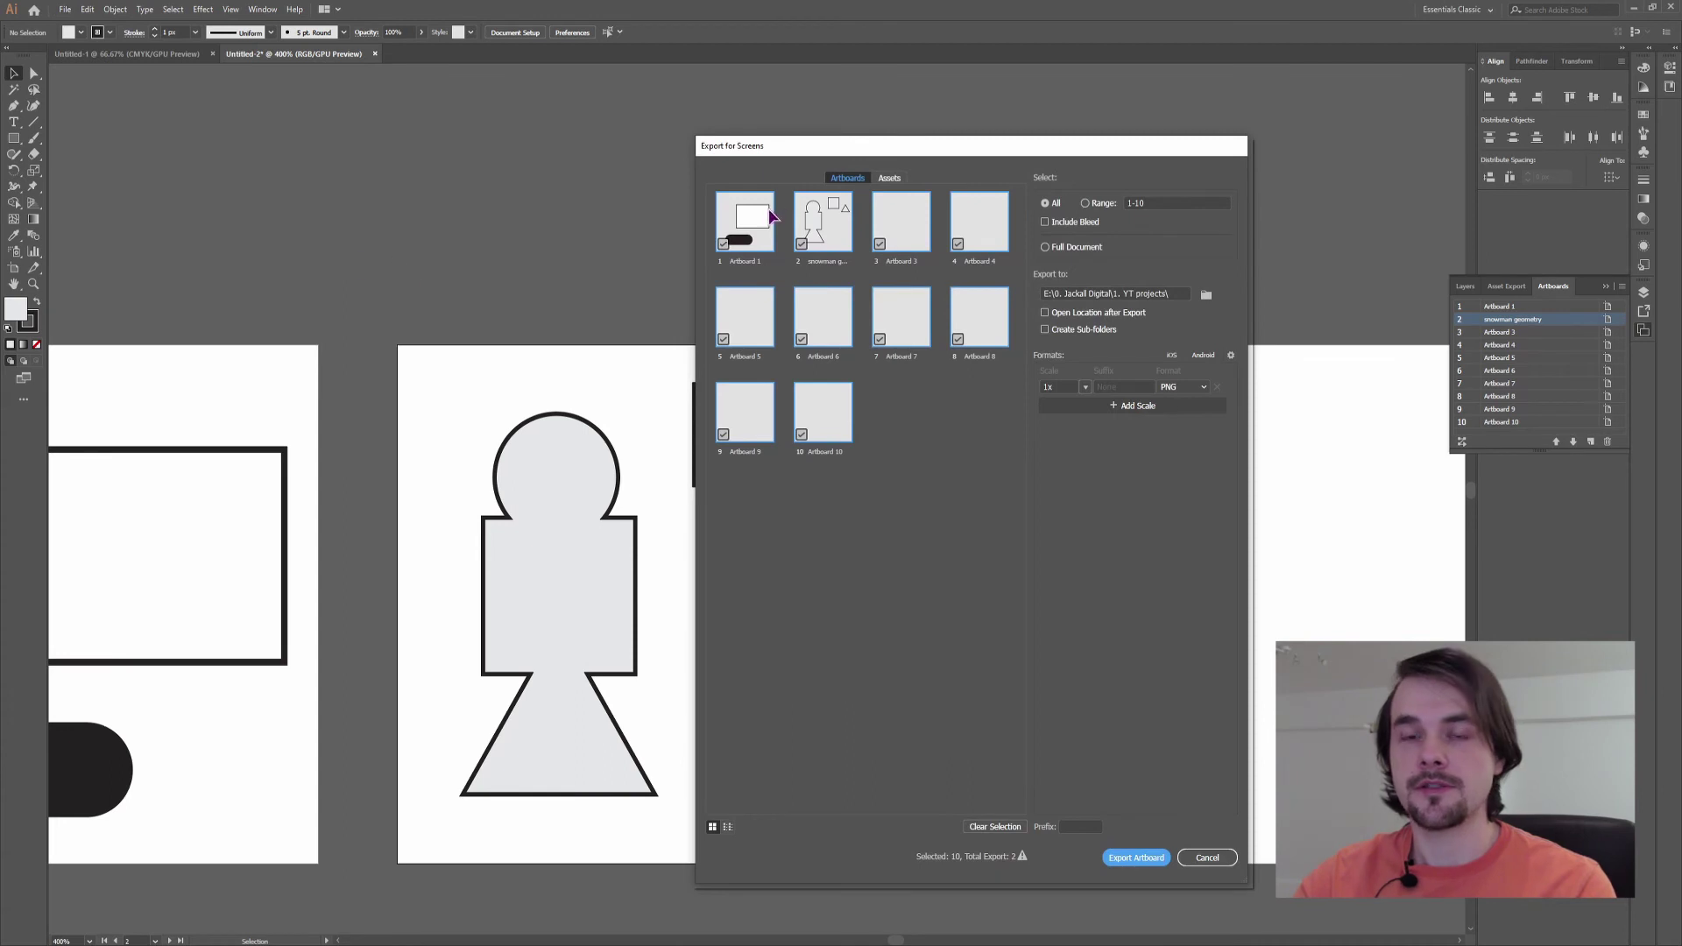
pyautogui.click(801, 434)
pyautogui.click(800, 243)
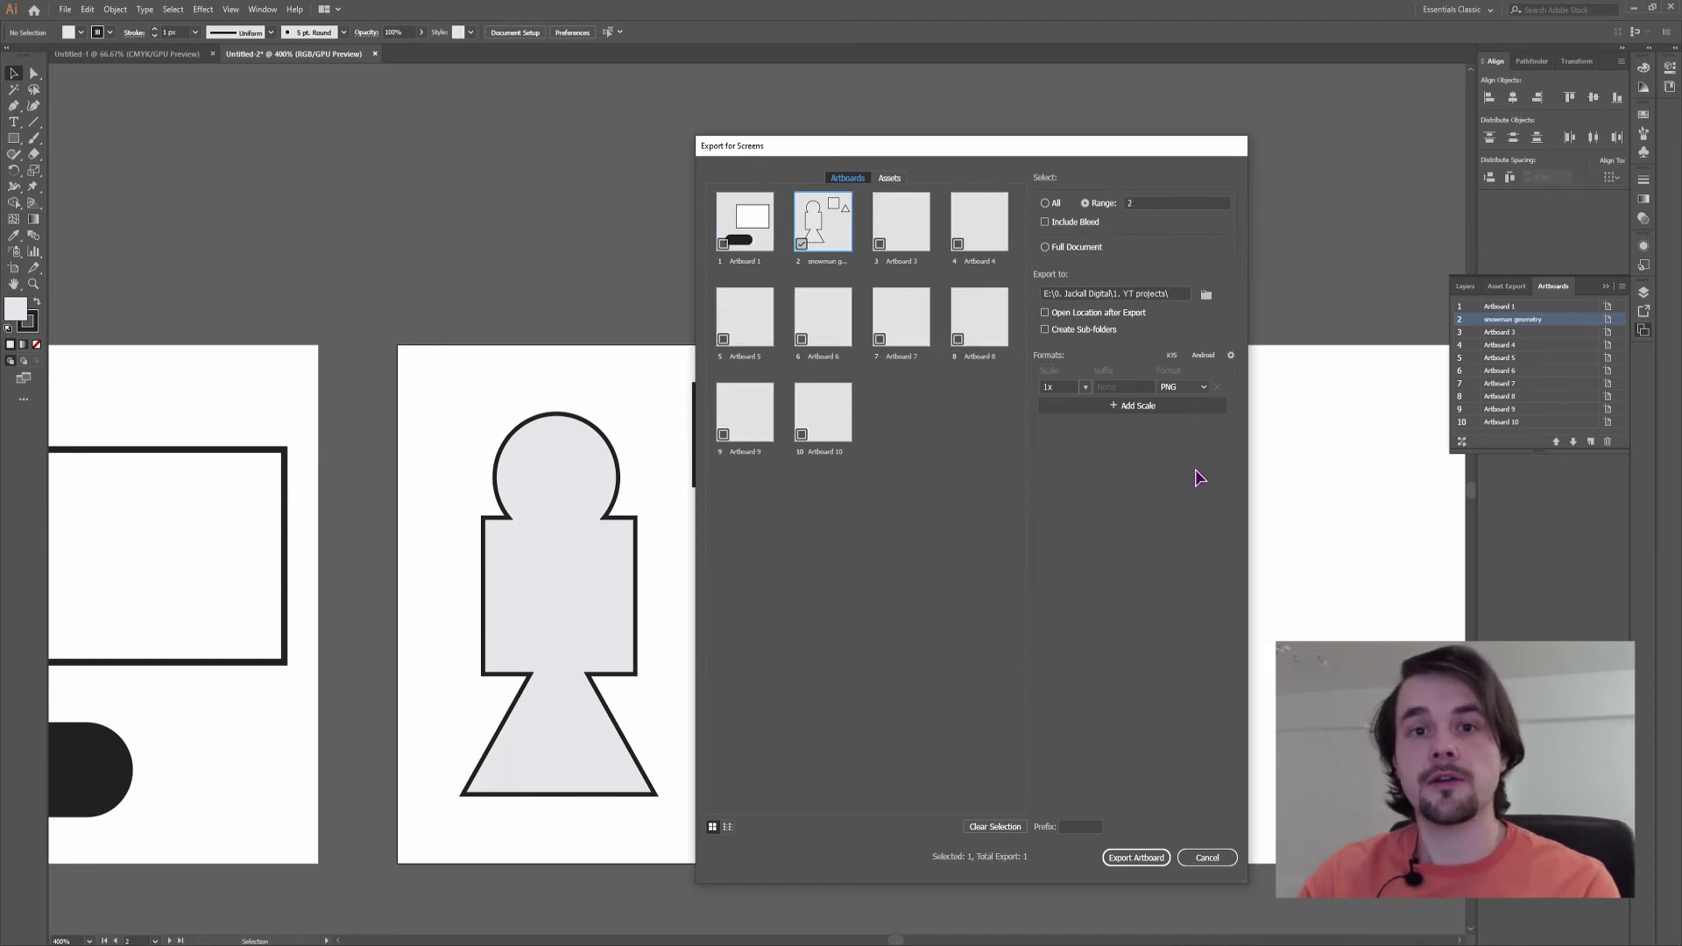
# - Try SVG as the export format and return the format to PNG
pyautogui.click(1205, 387)
pyautogui.click(1182, 491)
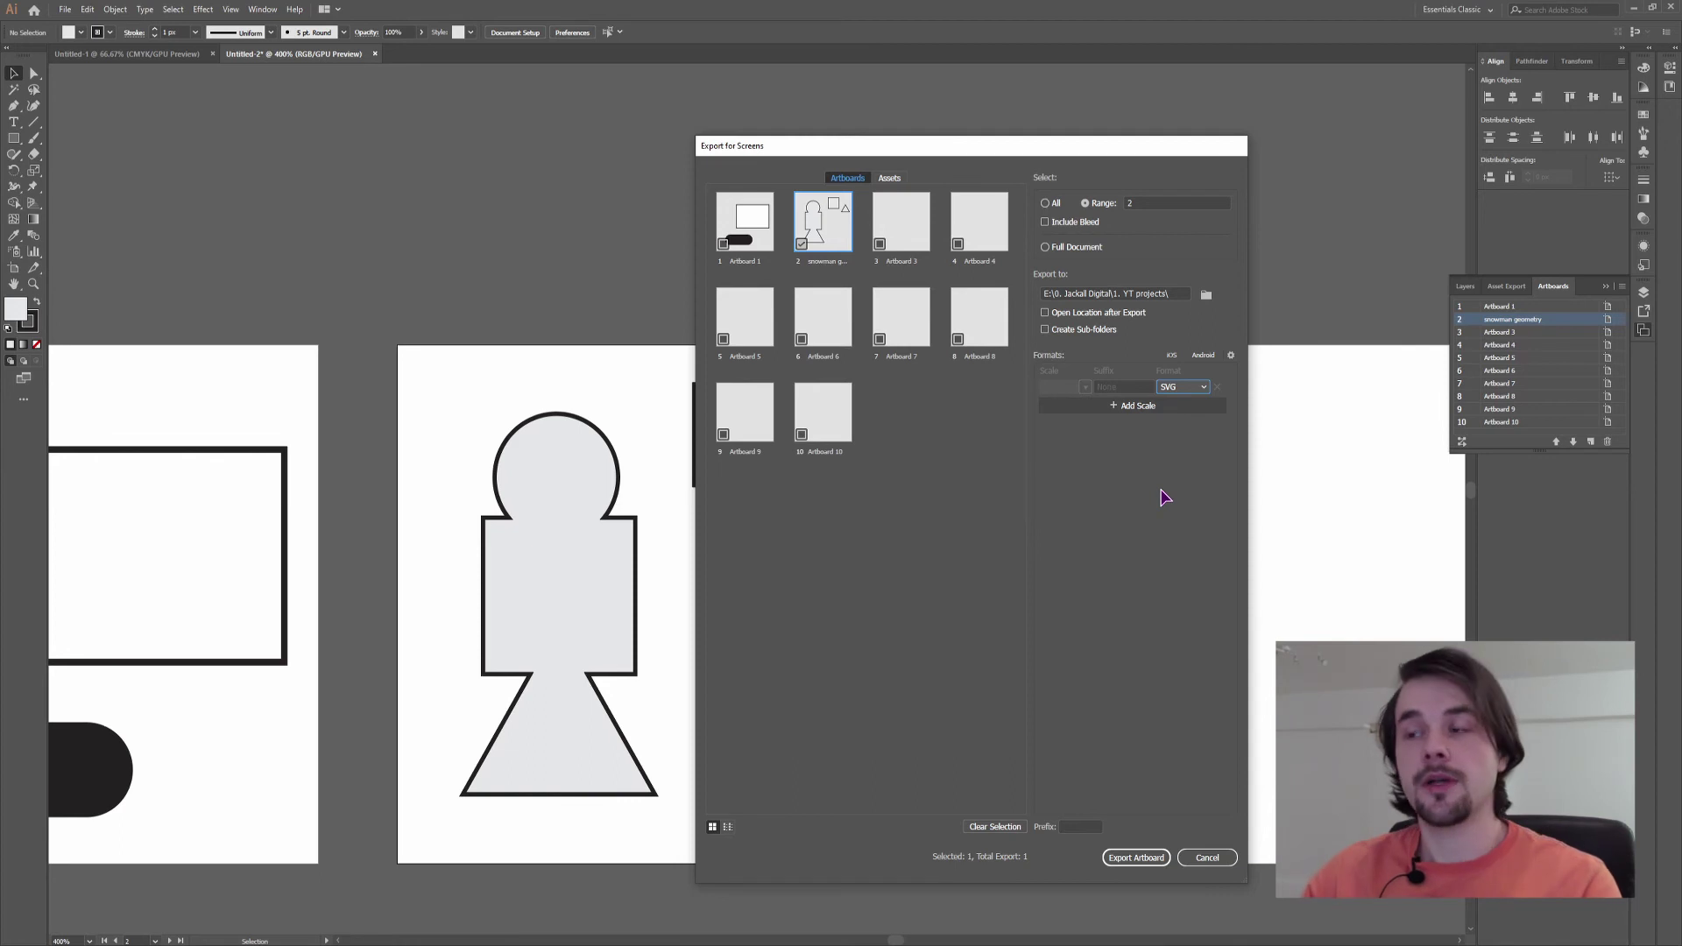
pyautogui.click(1200, 392)
pyautogui.click(1159, 413)
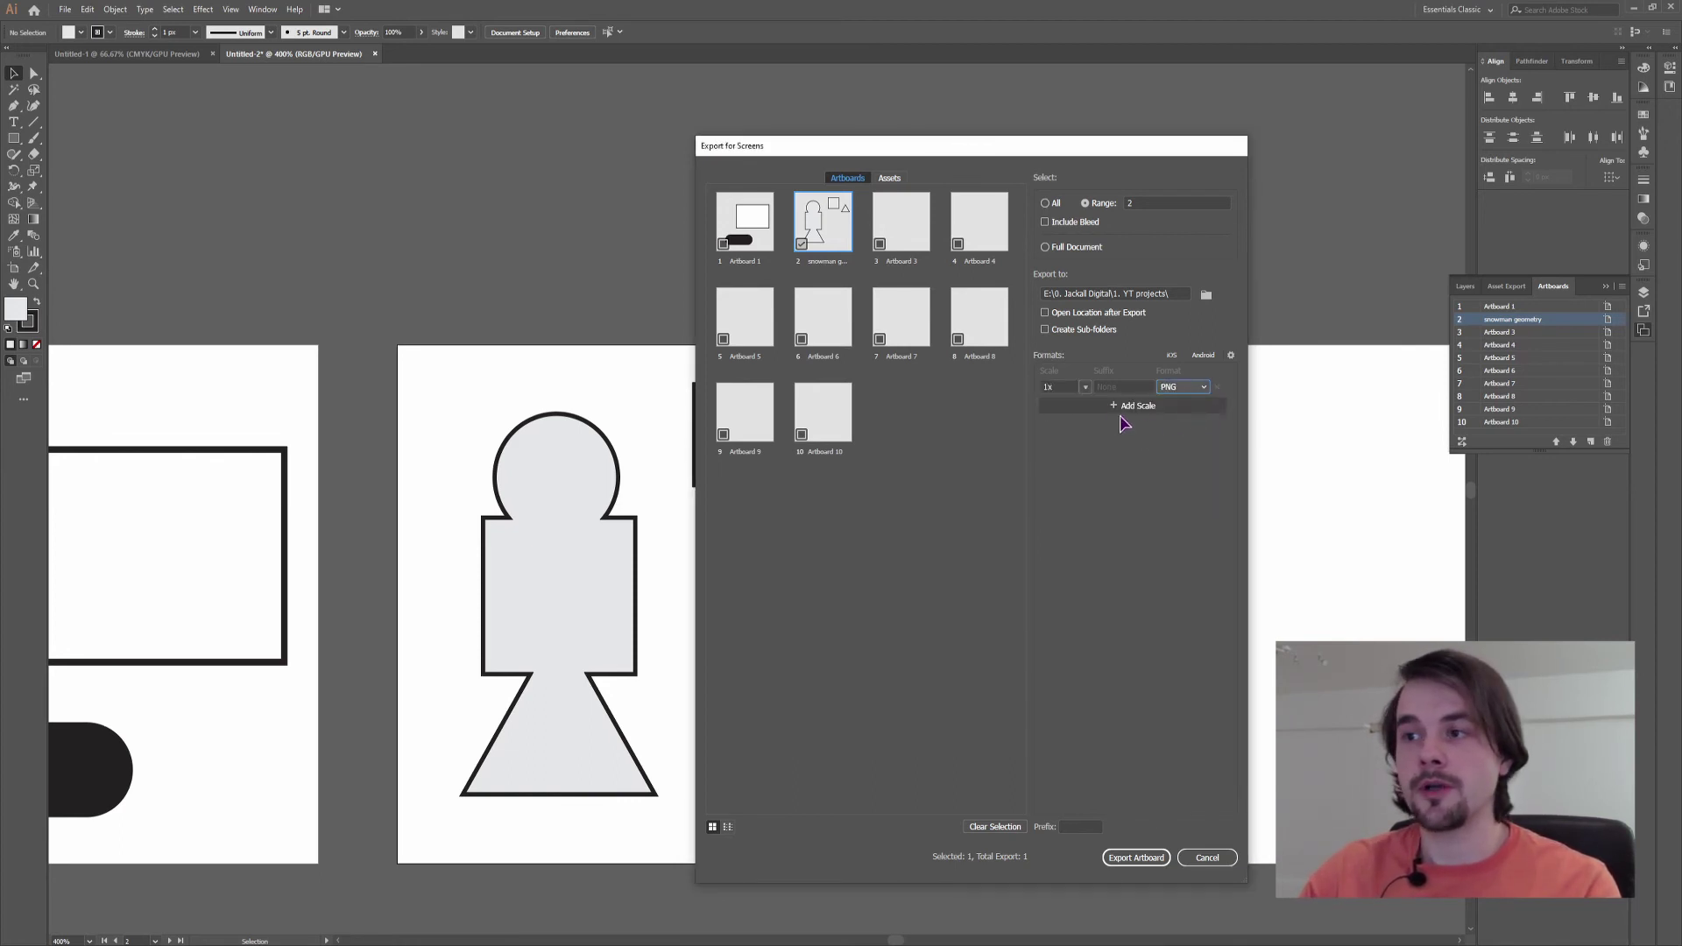
# - Add three PNG export sizes: 1.5x, 0.5x and a third one defined by Width at 100 px
pyautogui.click(1119, 406)
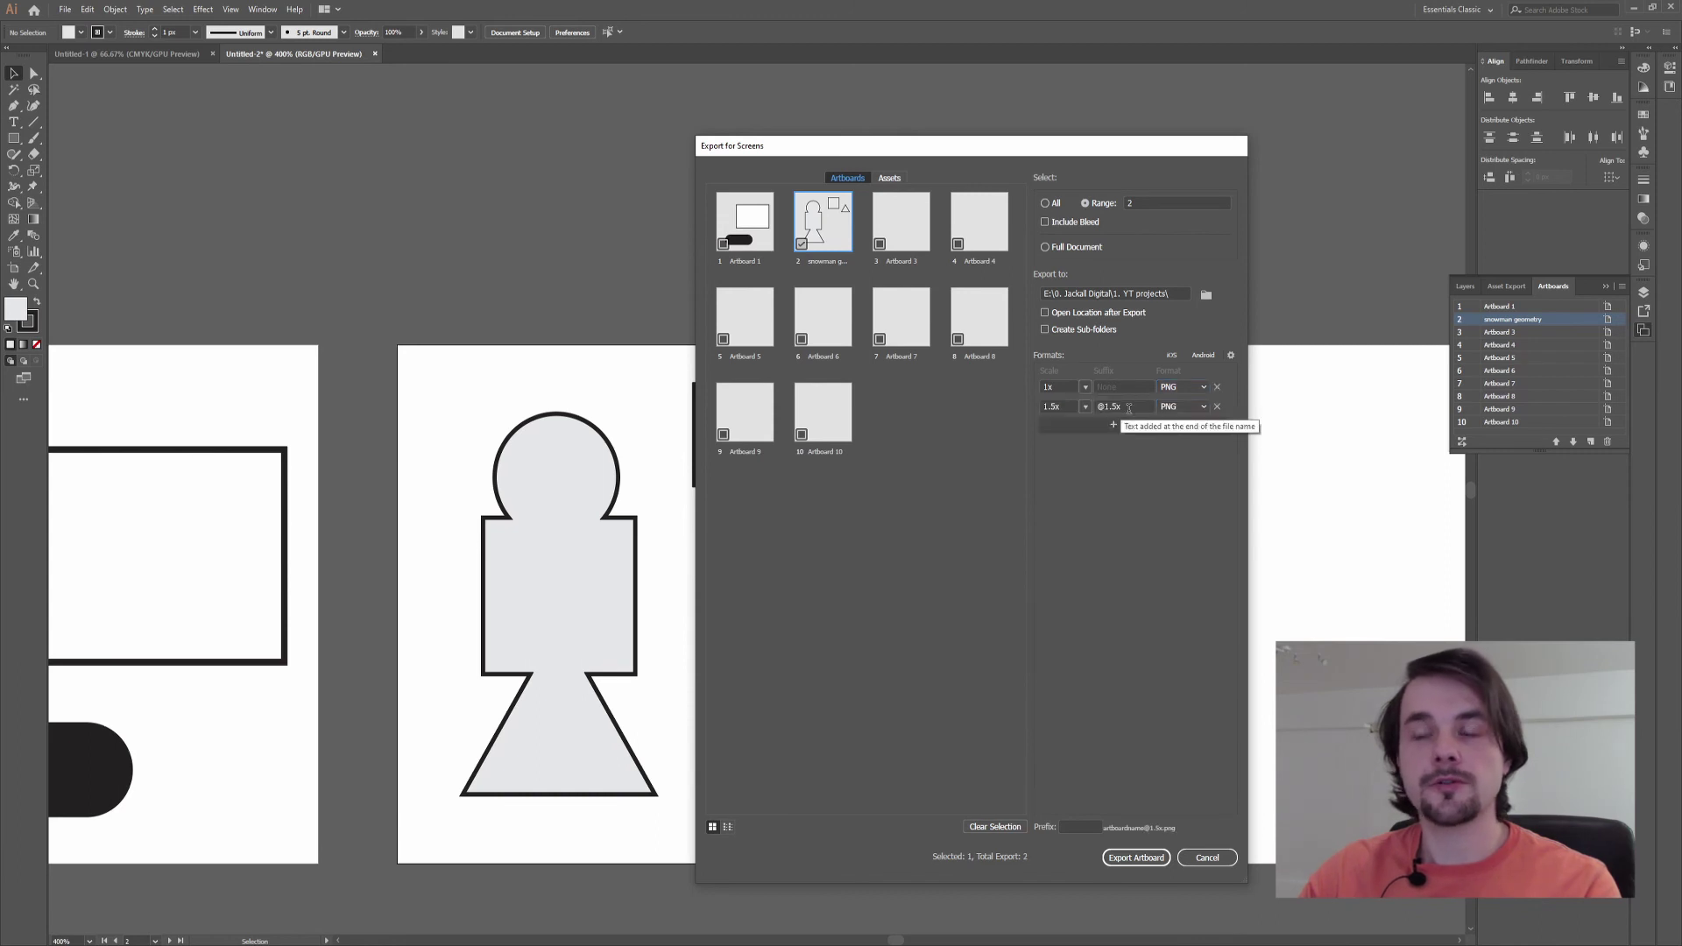
pyautogui.click(1123, 429)
pyautogui.click(1124, 445)
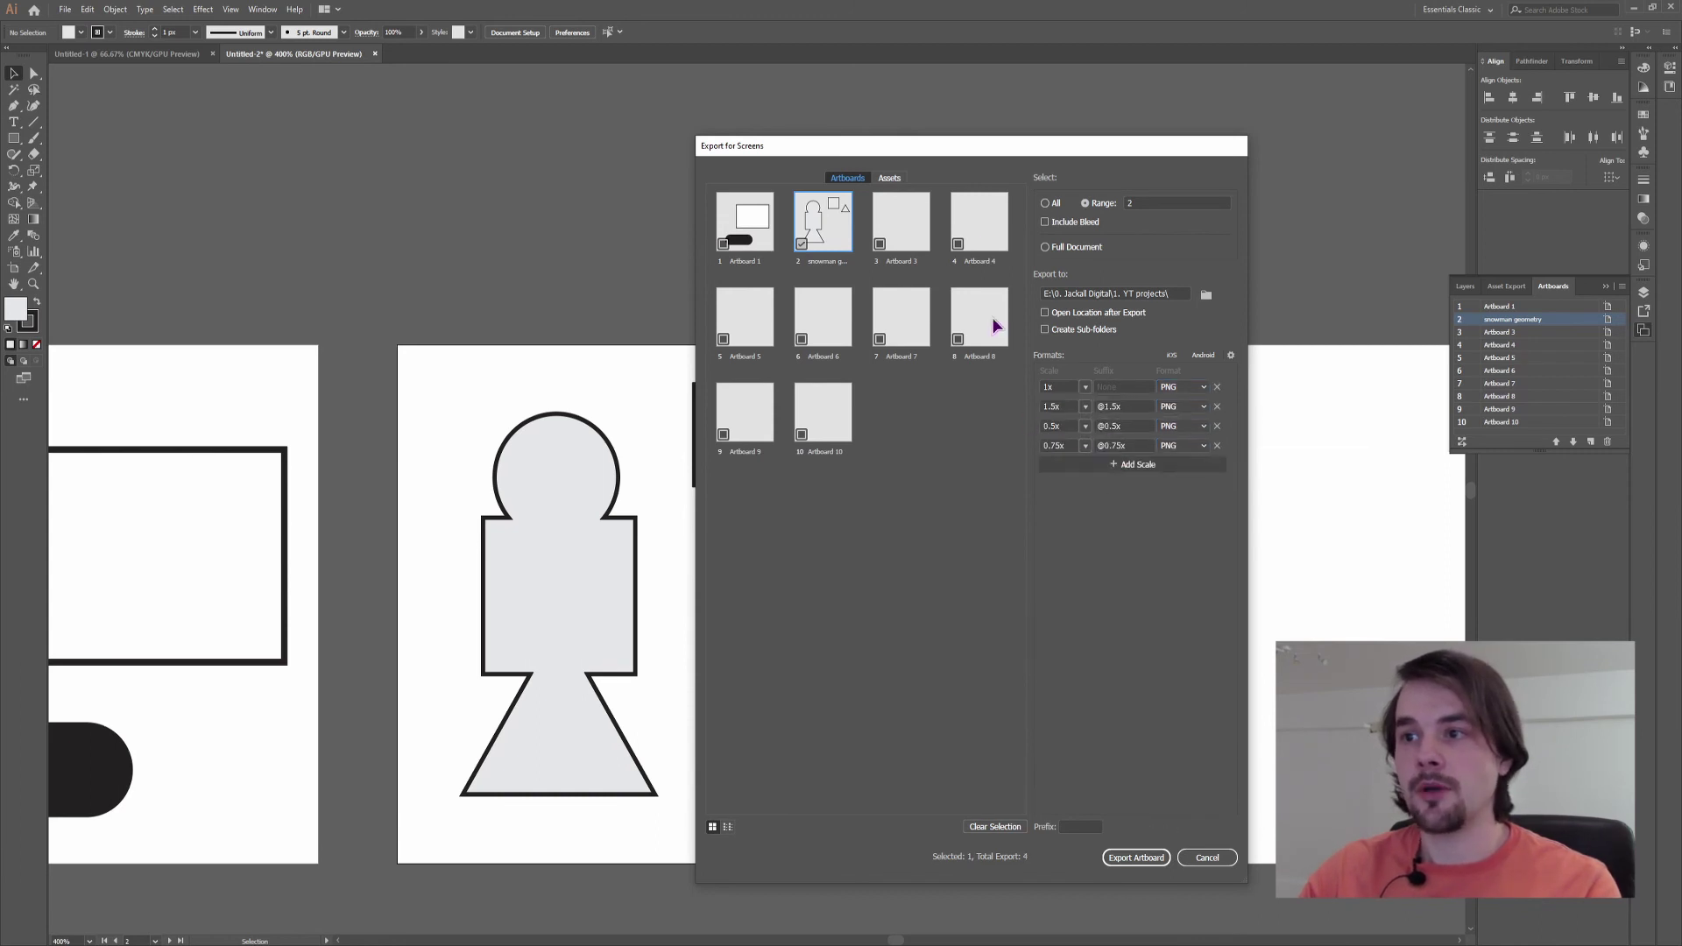
pyautogui.click(1085, 446)
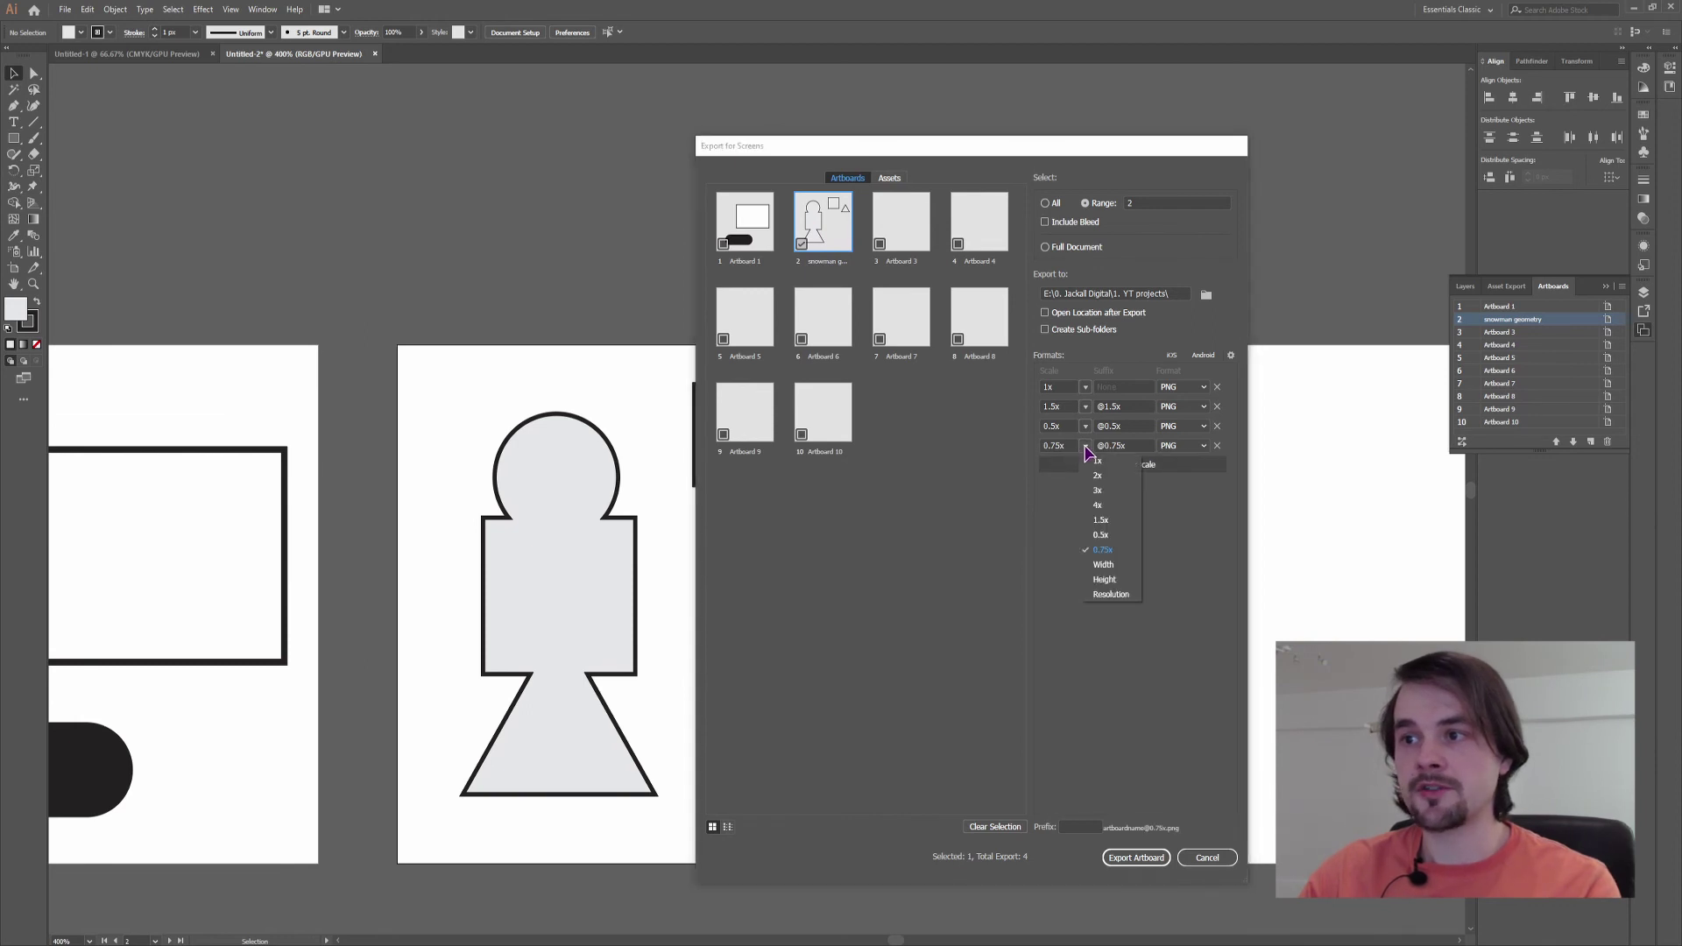
pyautogui.click(1112, 565)
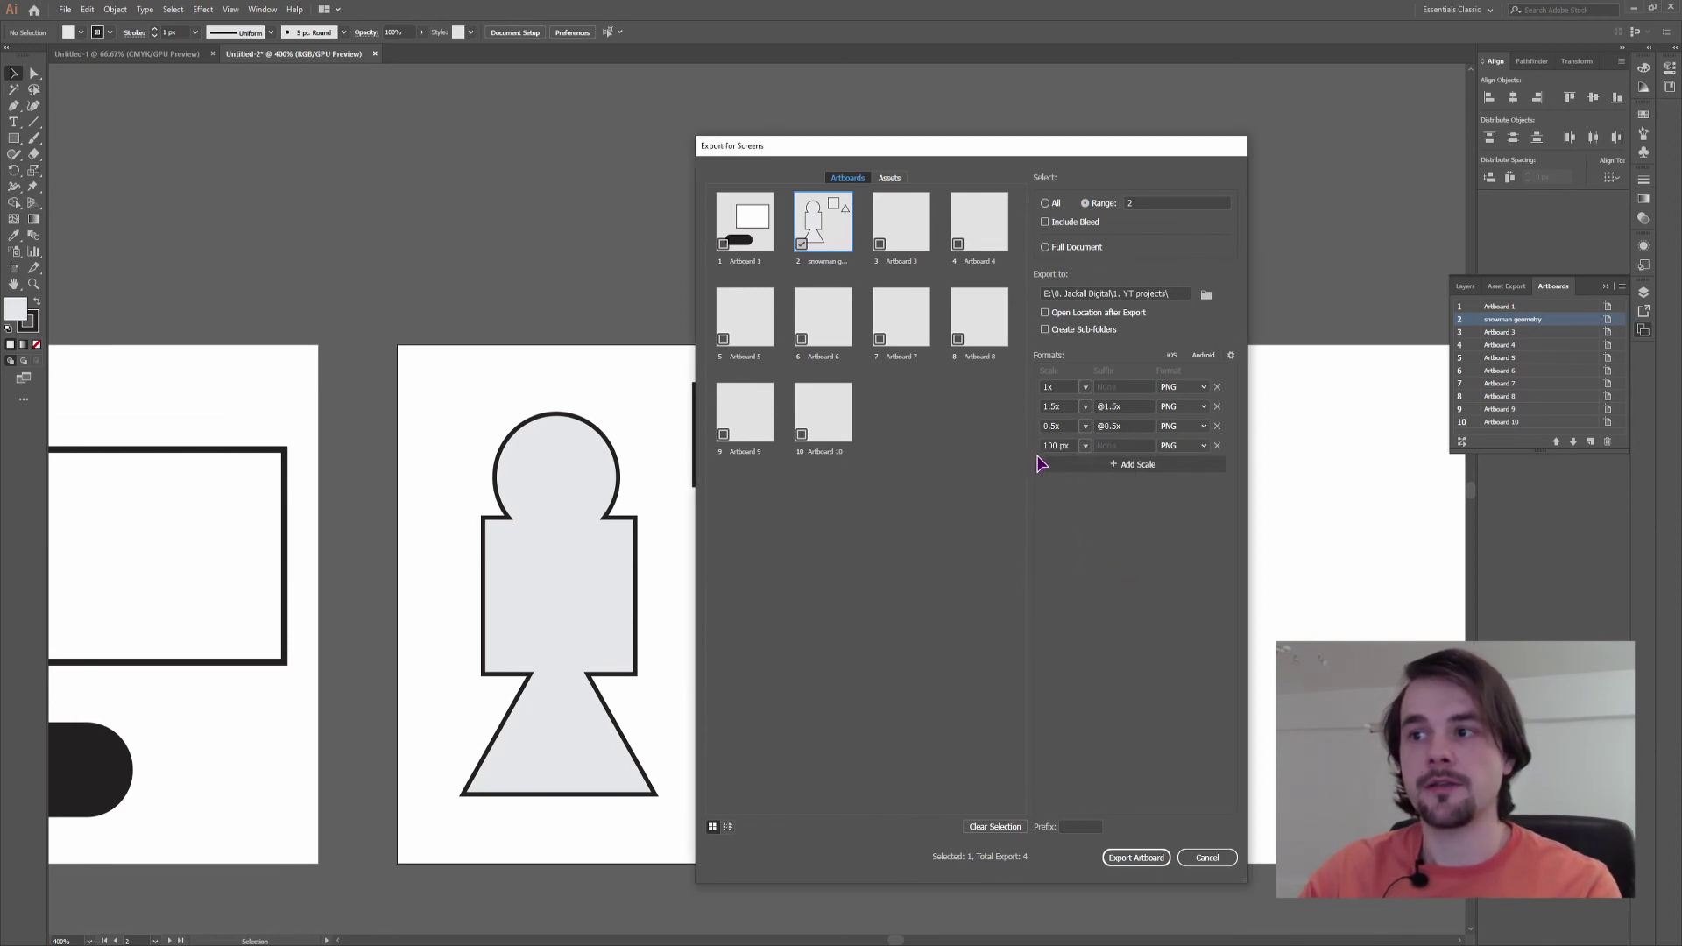